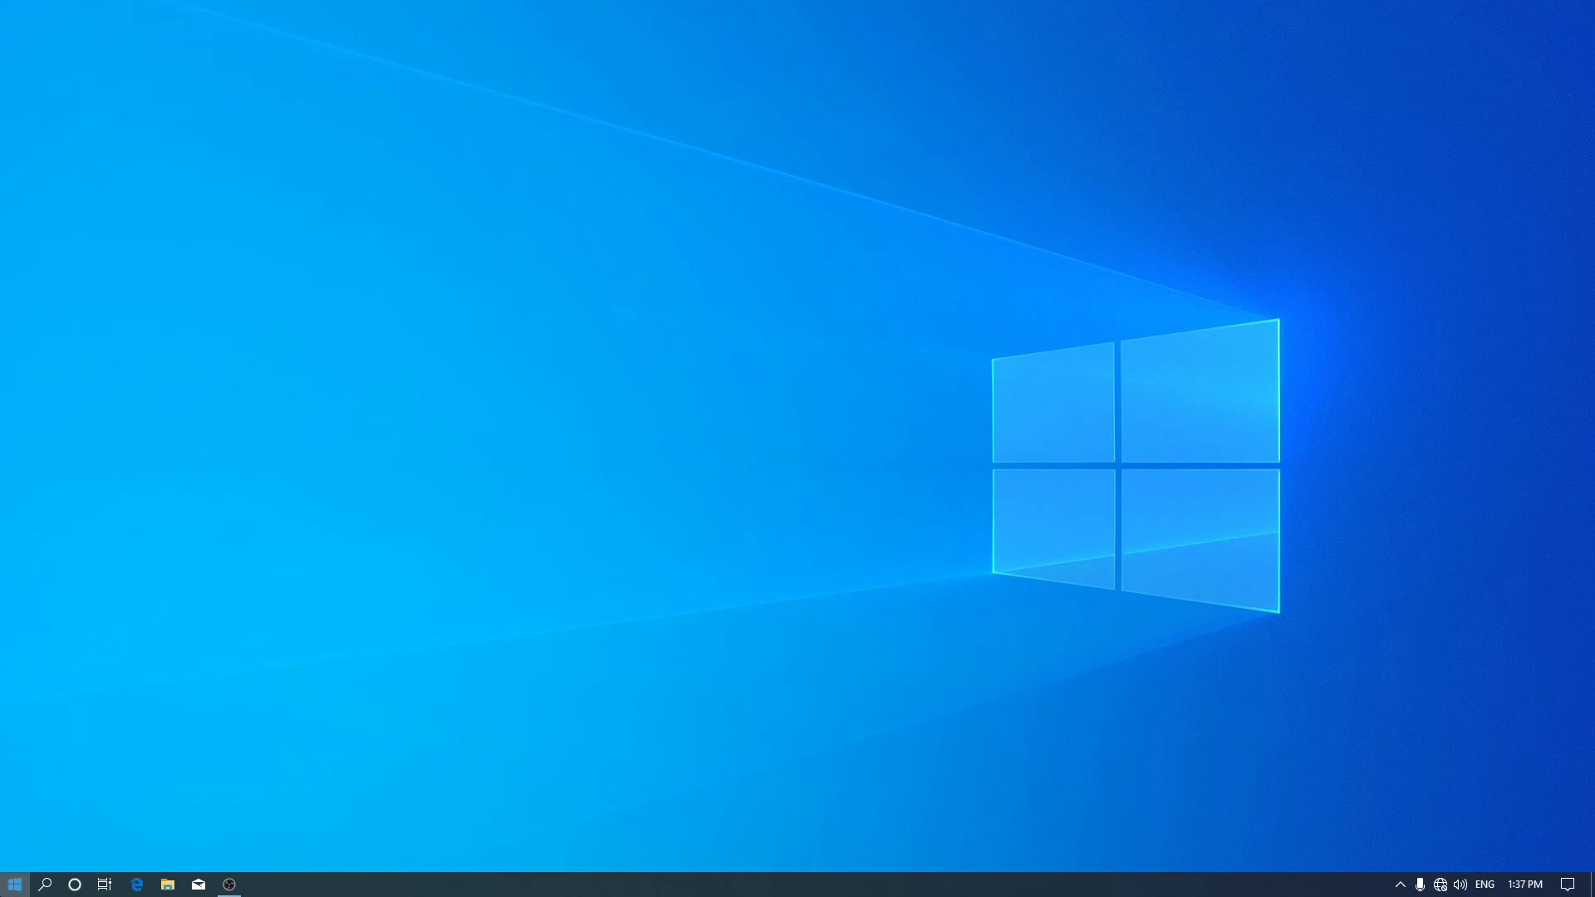
- Launch PowerPoint from the P section of the Start menu's app list
{"action": "left_click", "coordinate": [15, 884]}
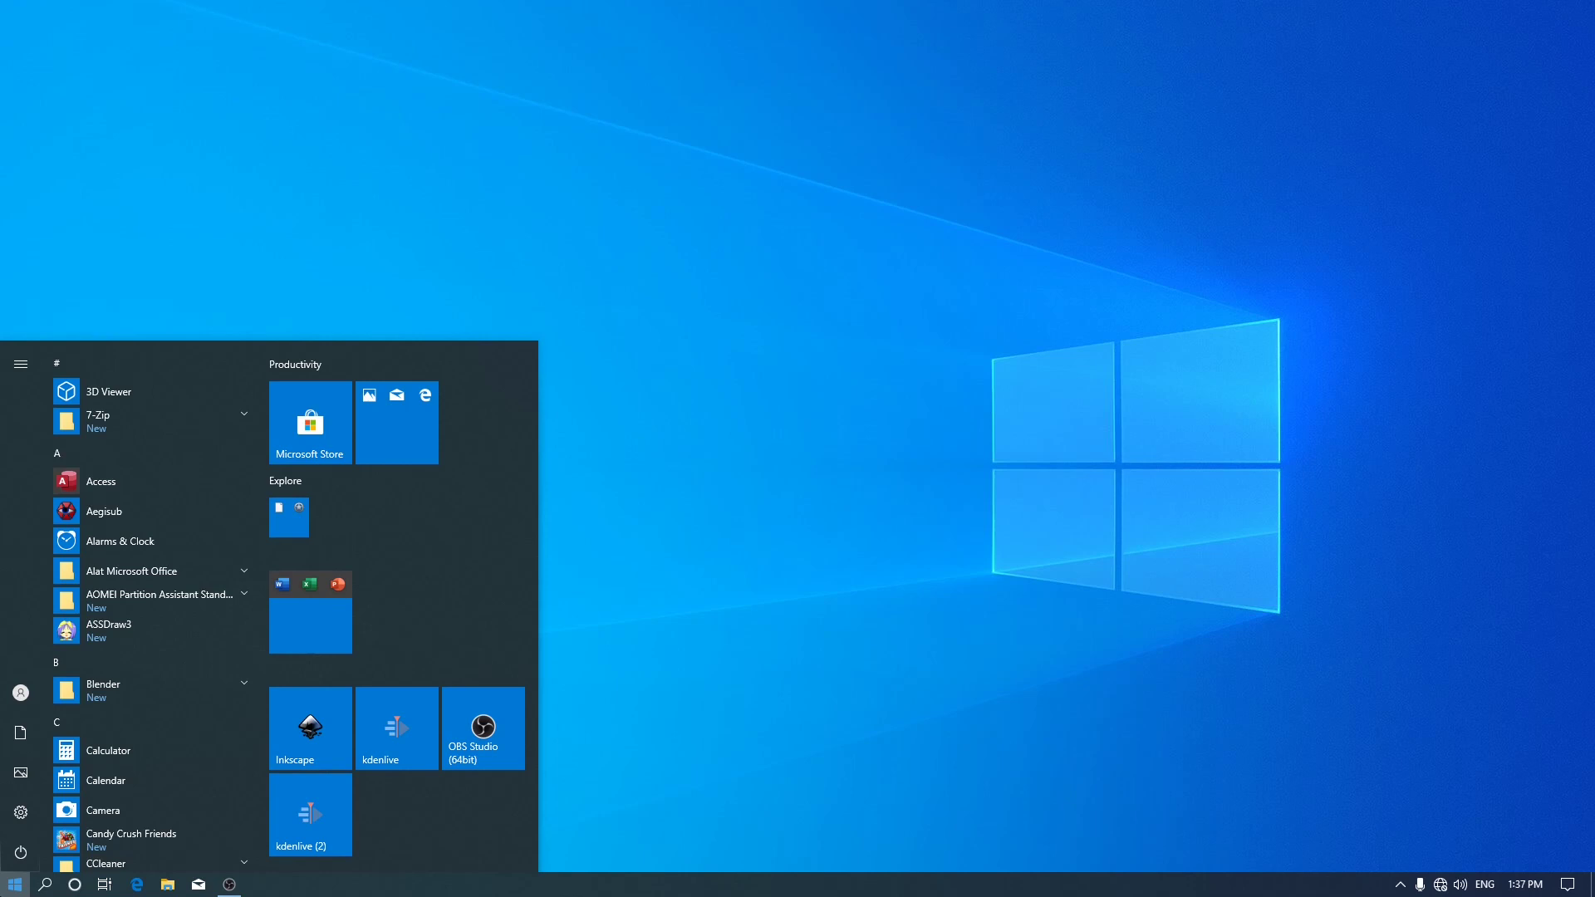
{"action": "type", "text": "po"}
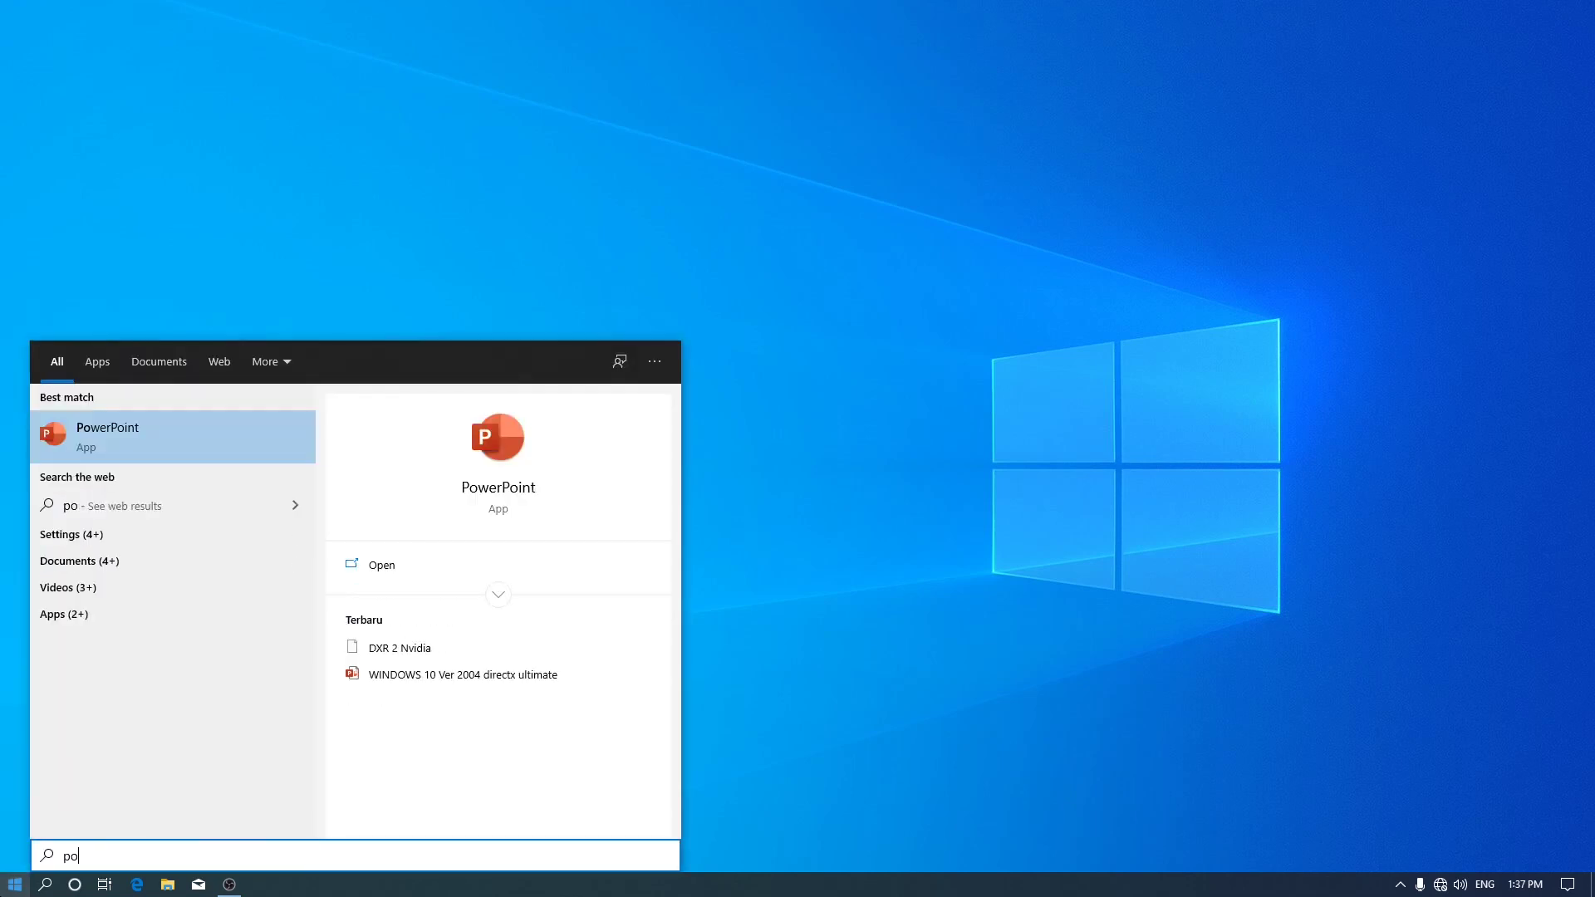
{"action": "key", "text": "BackSpace"}
{"action": "key", "text": "BackSpace"}
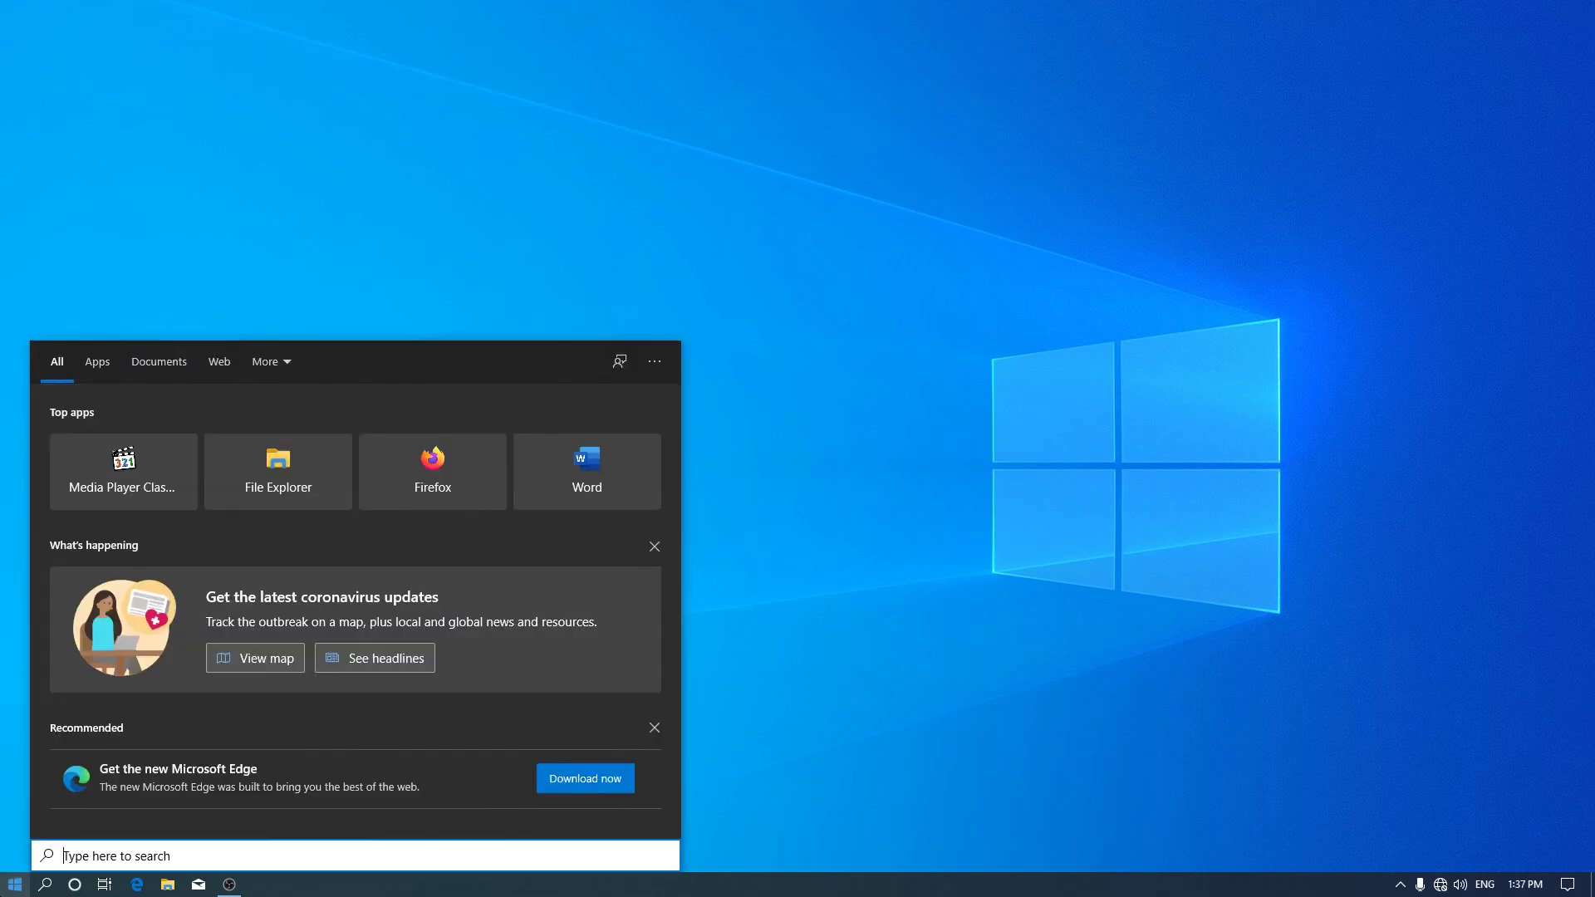
{"action": "left_click", "coordinate": [15, 884]}
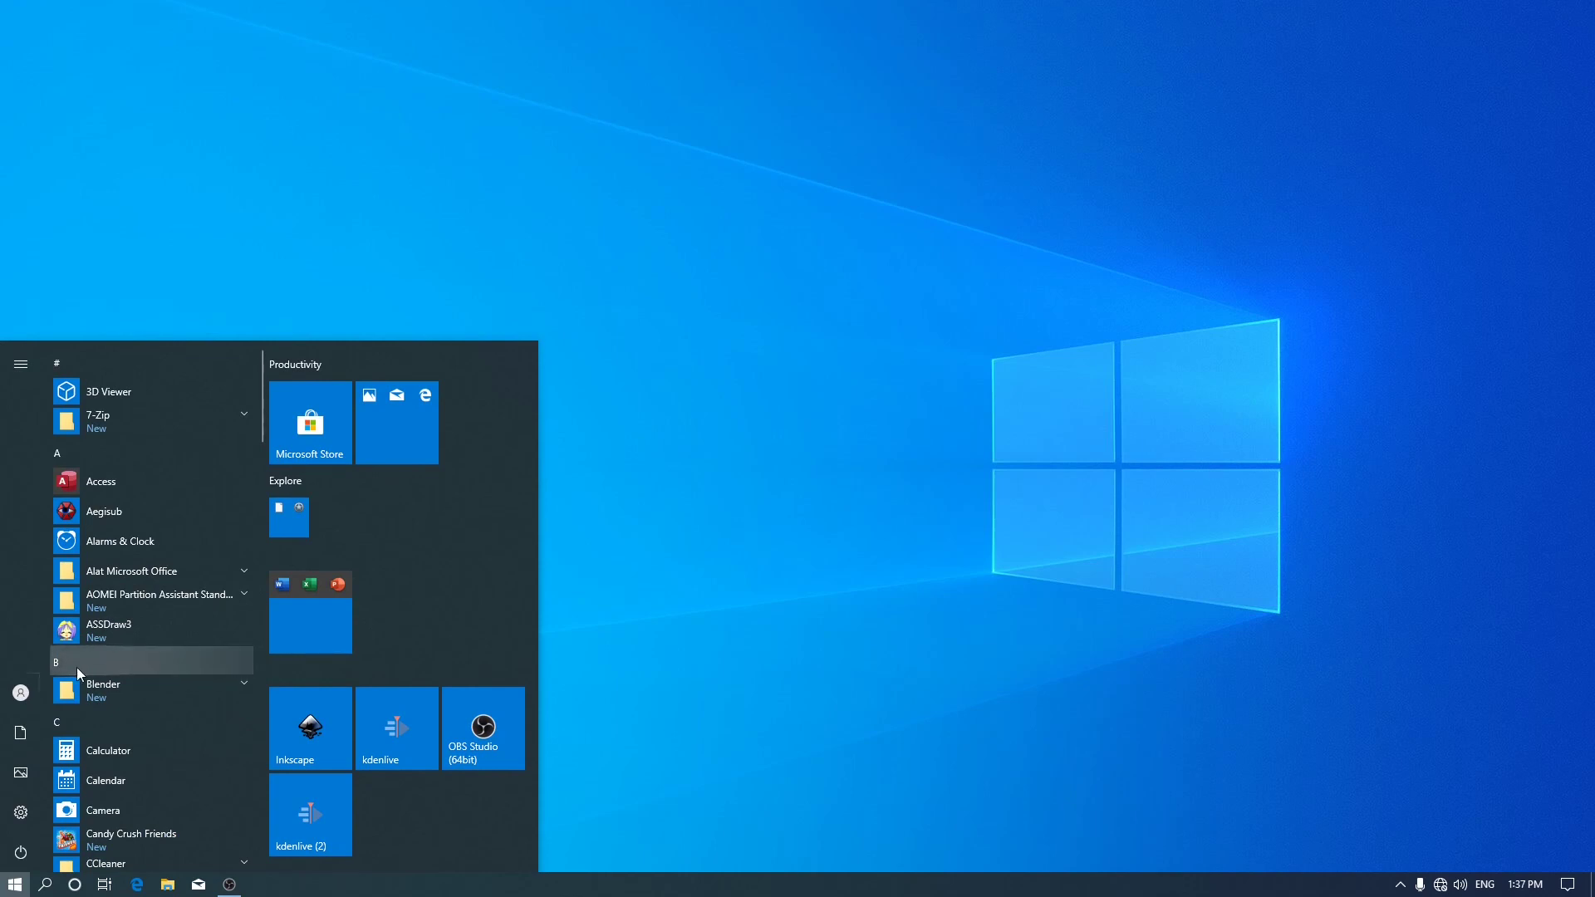
{"action": "left_click", "coordinate": [150, 666]}
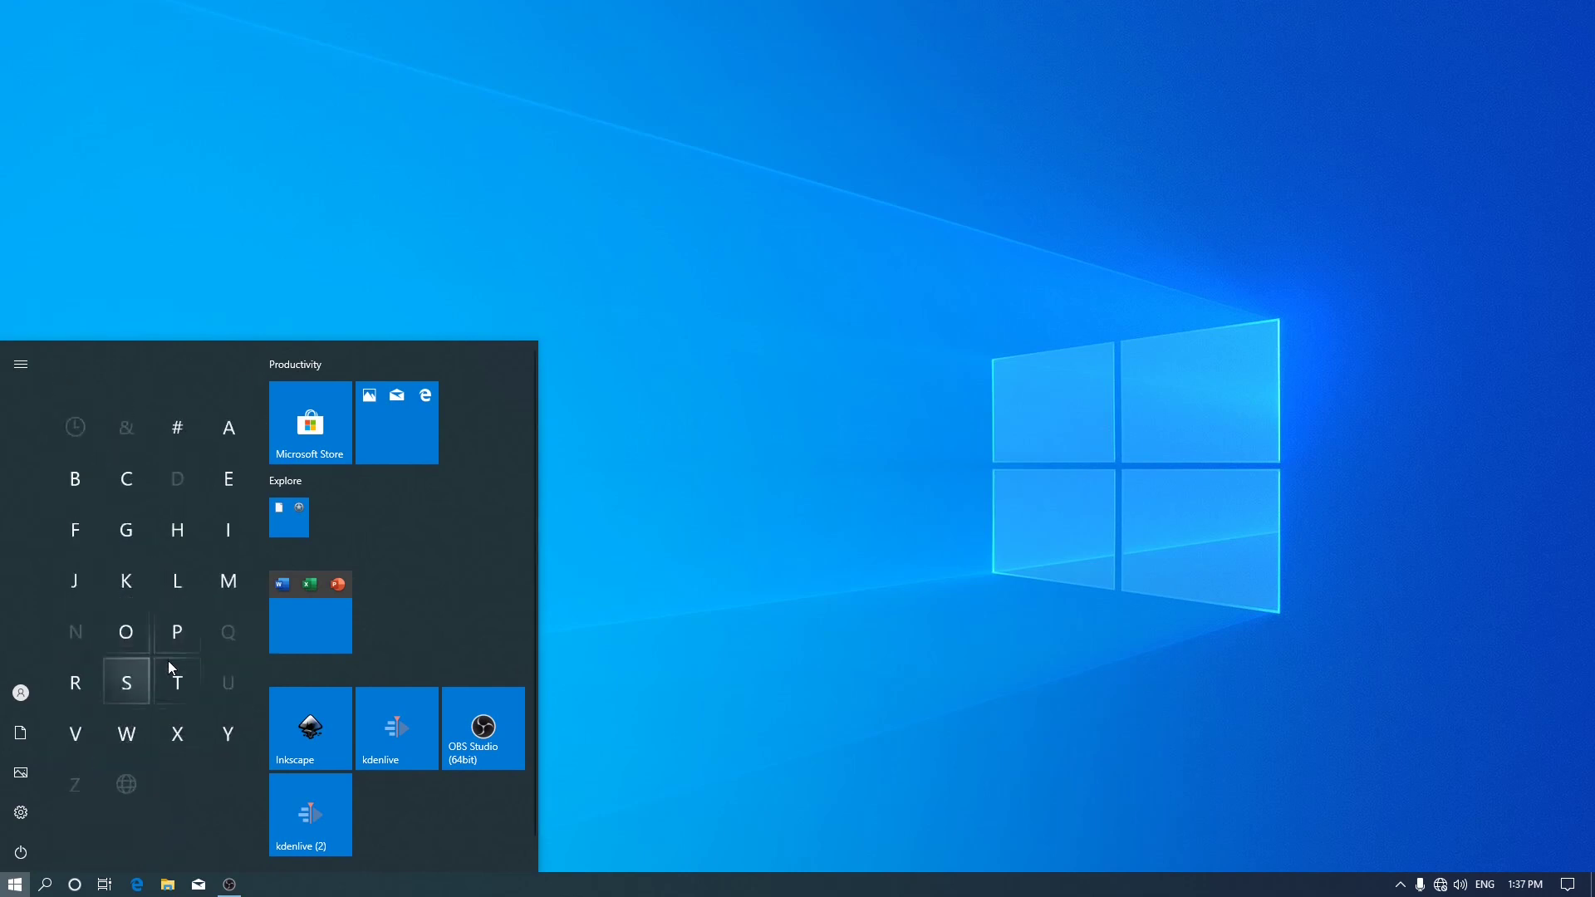
{"action": "left_click", "coordinate": [180, 627]}
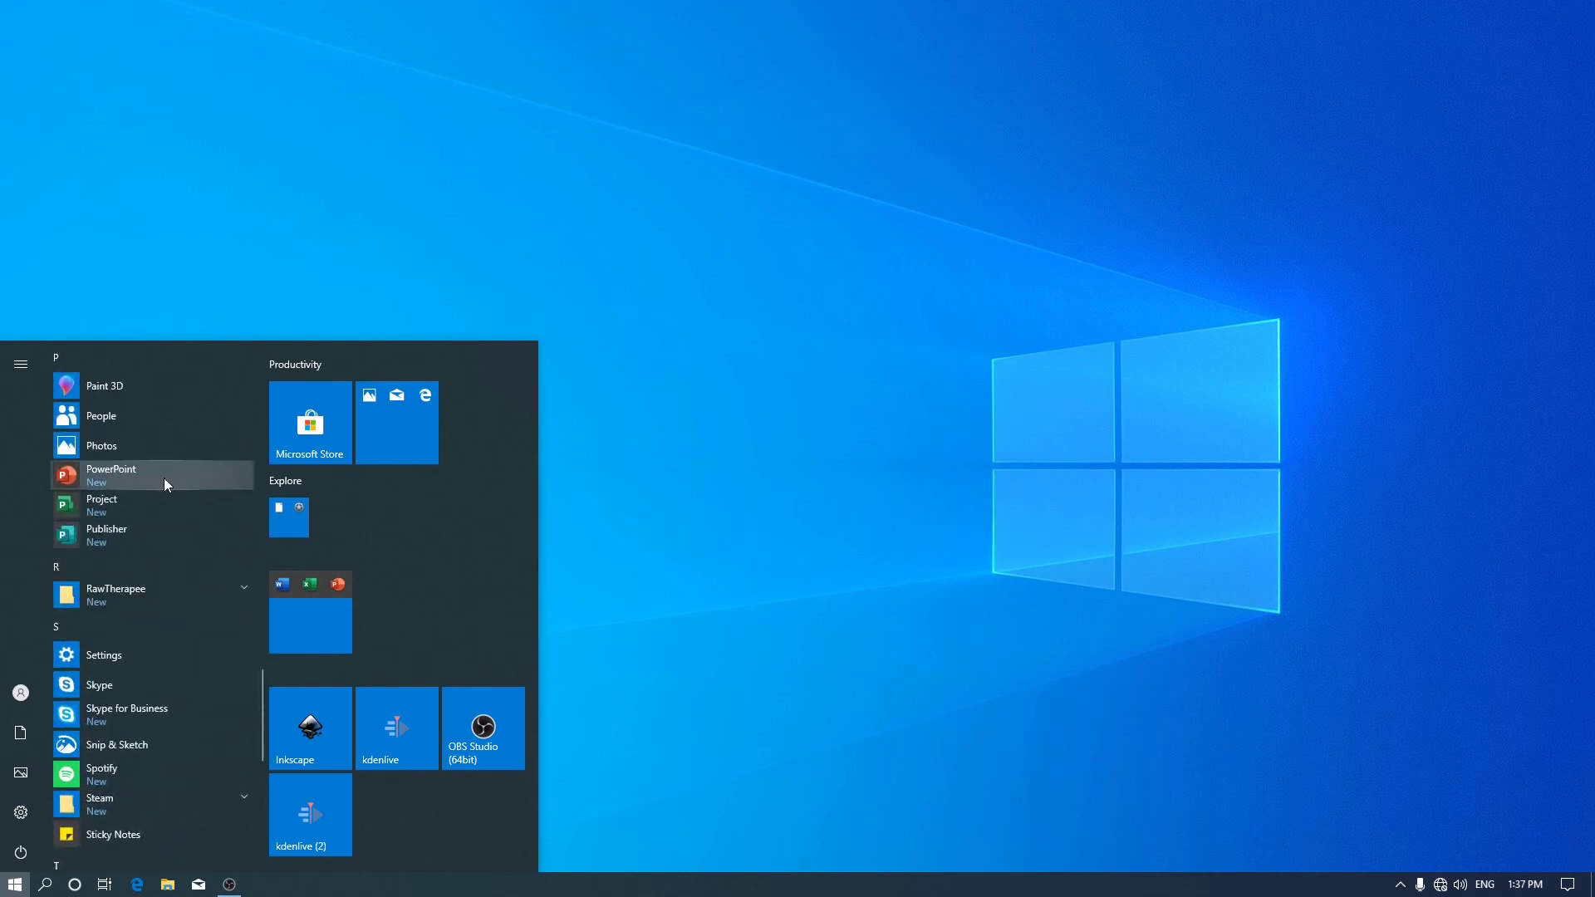
{"action": "left_click", "coordinate": [165, 481]}
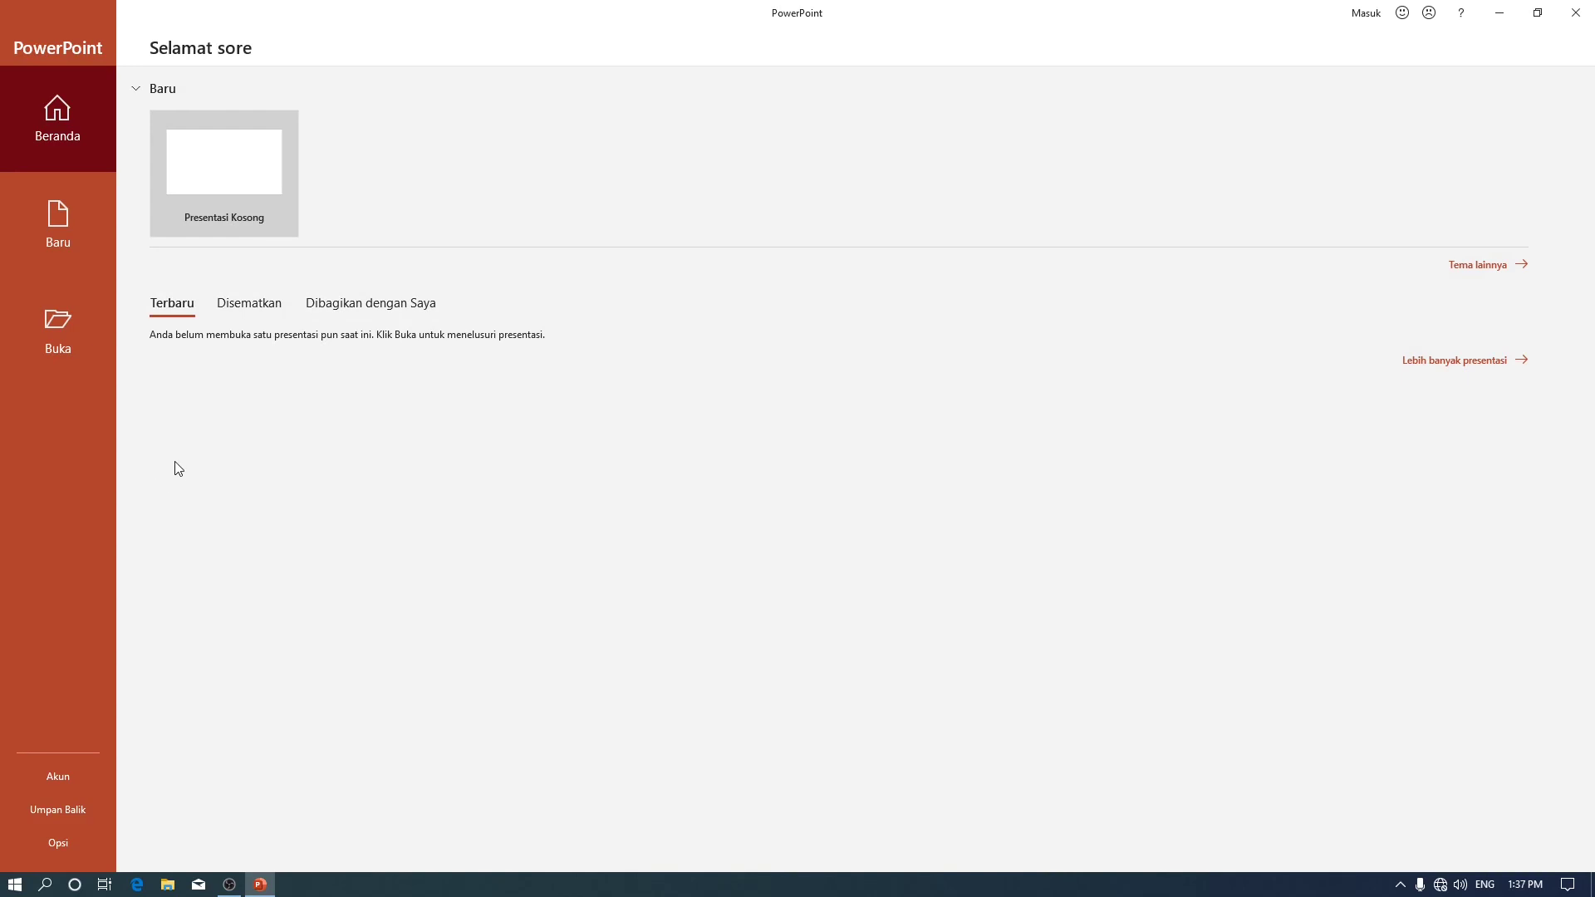
{"action": "left_click", "coordinate": [12, 885]}
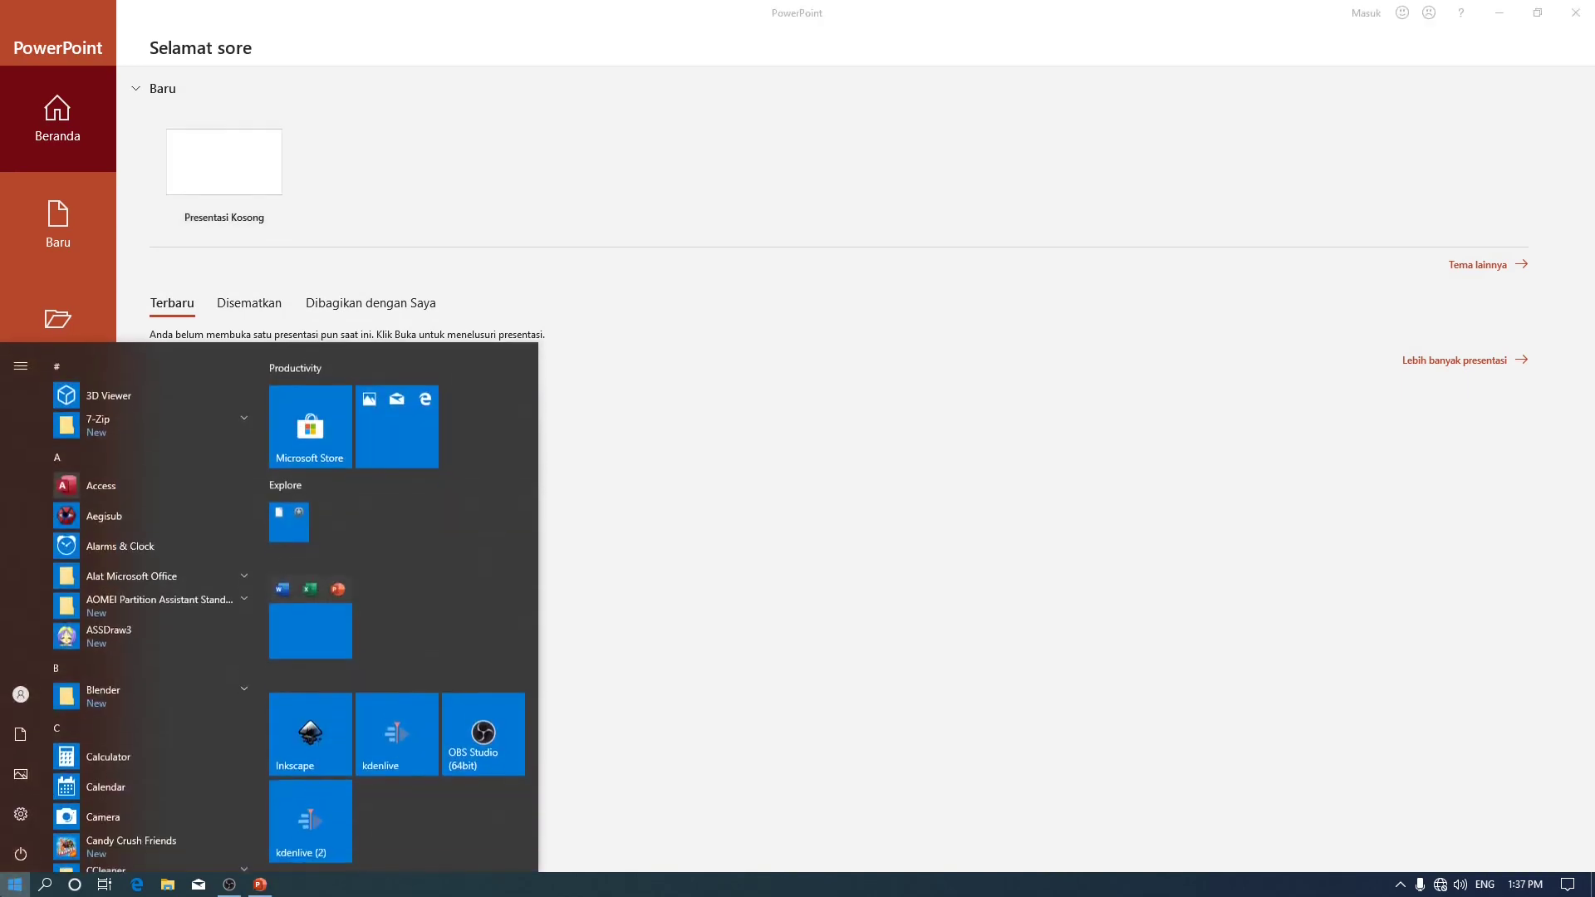
{"action": "left_click", "coordinate": [297, 600]}
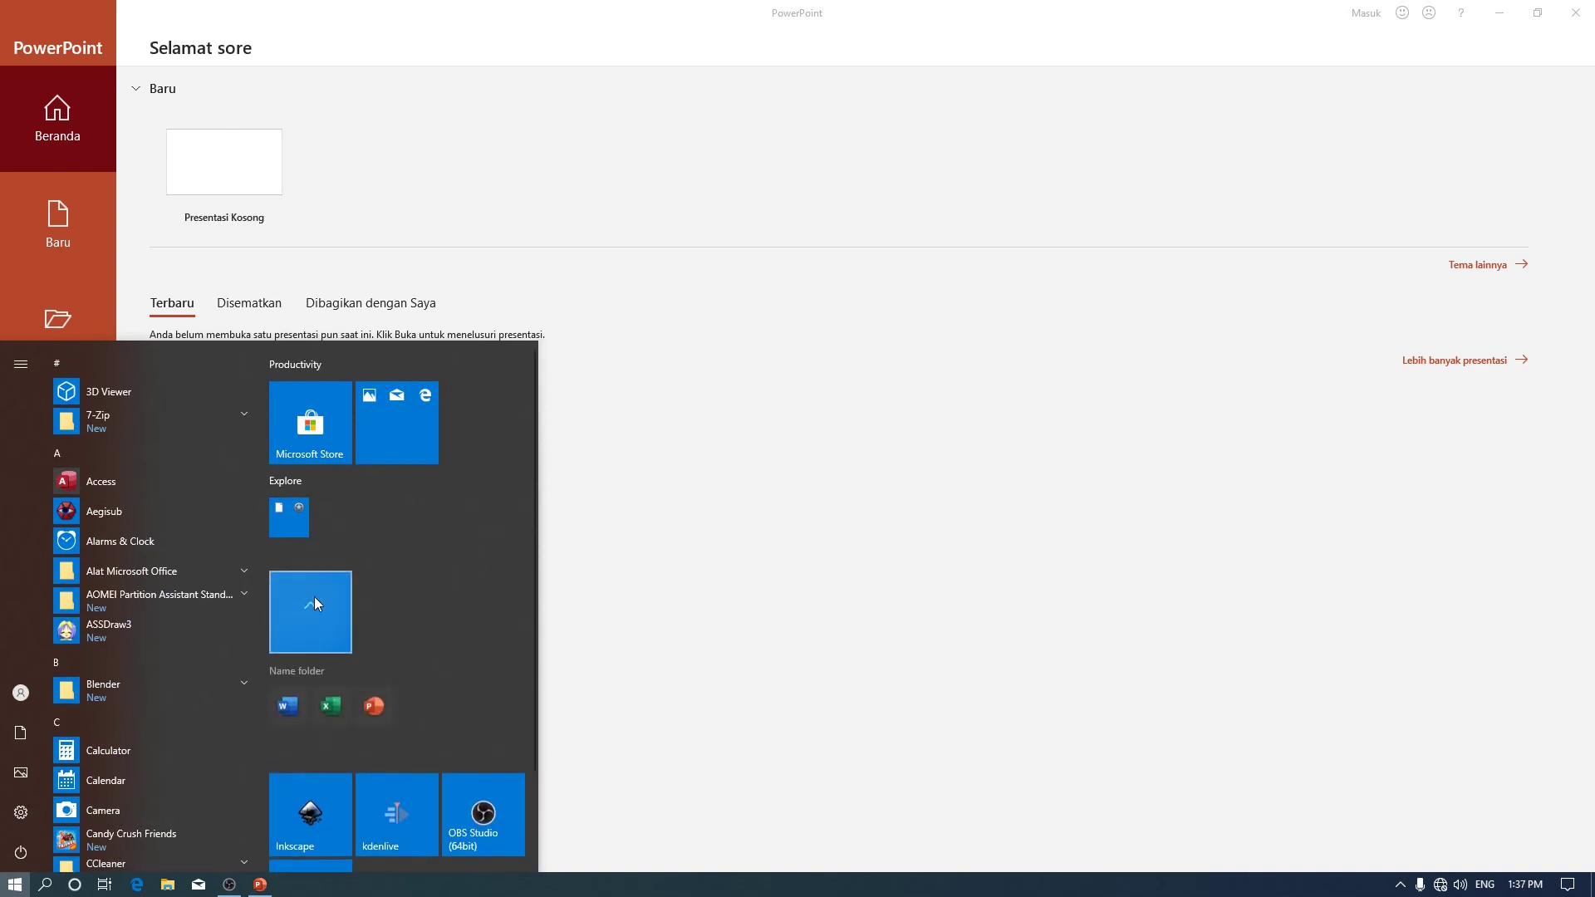
{"action": "left_click", "coordinate": [380, 715]}
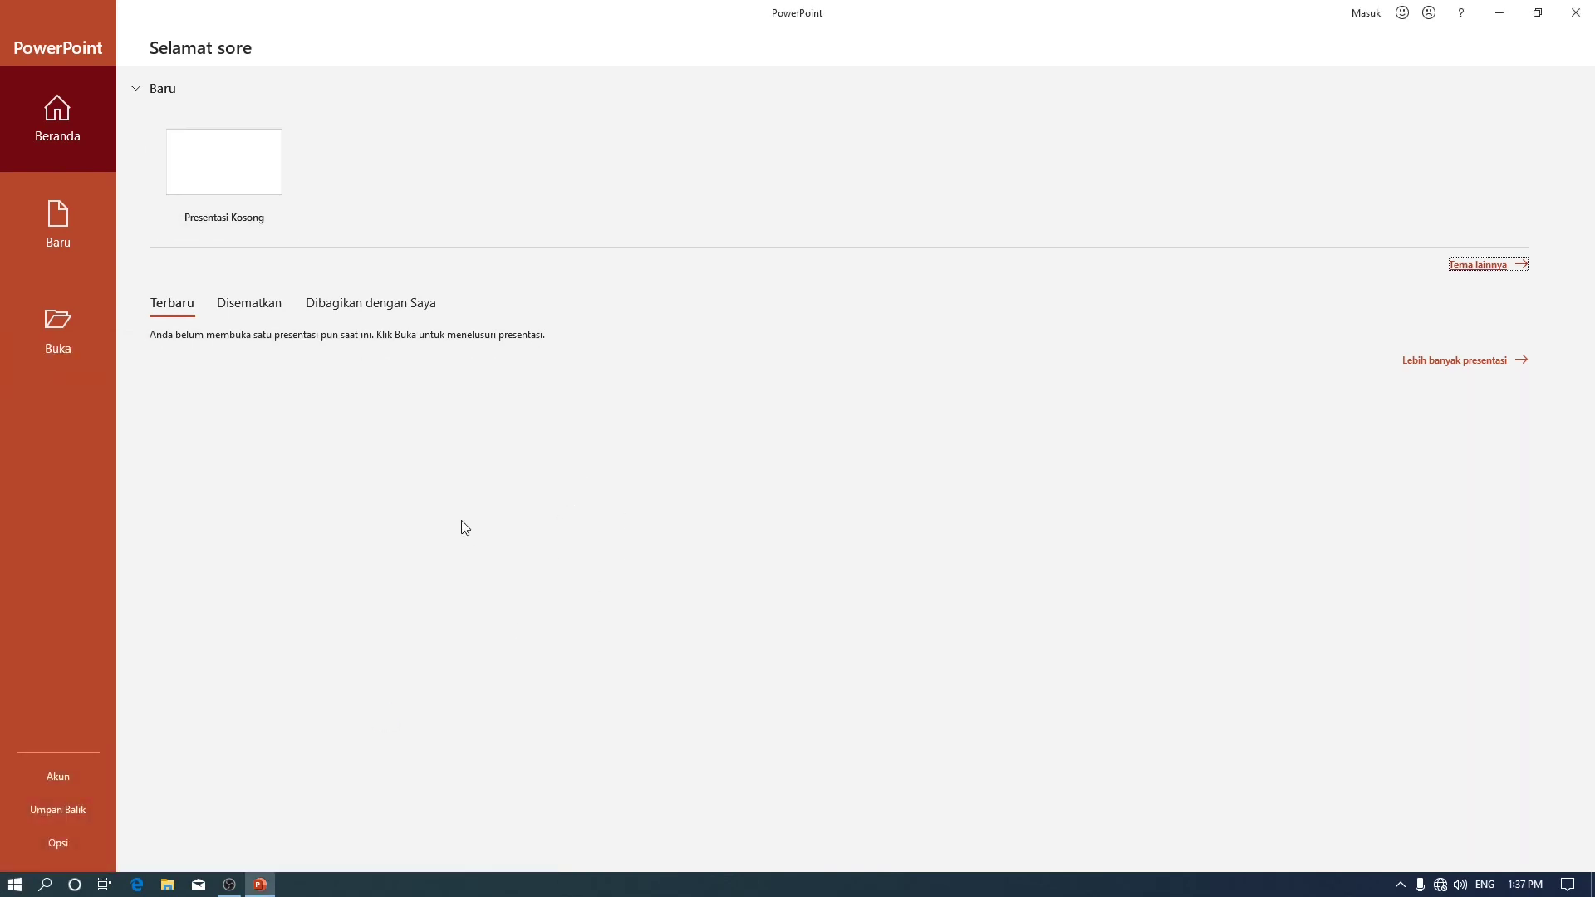
- Create a new blank presentation (Presentasi Kosong) from the Baru pane
{"action": "left_click", "coordinate": [92, 148]}
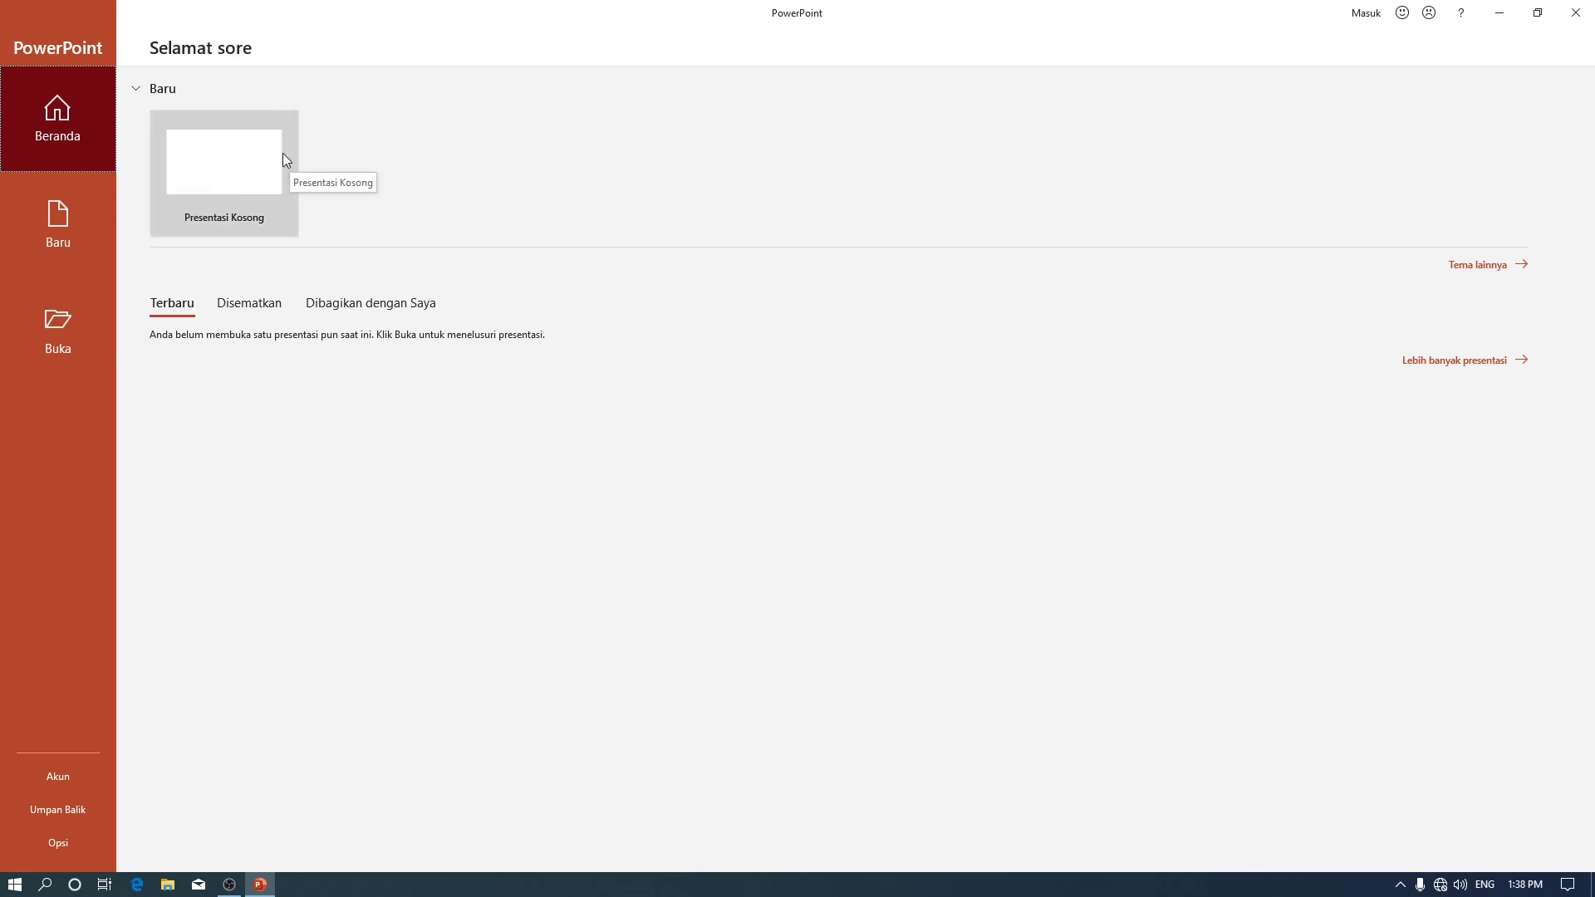
{"action": "left_click", "coordinate": [57, 230]}
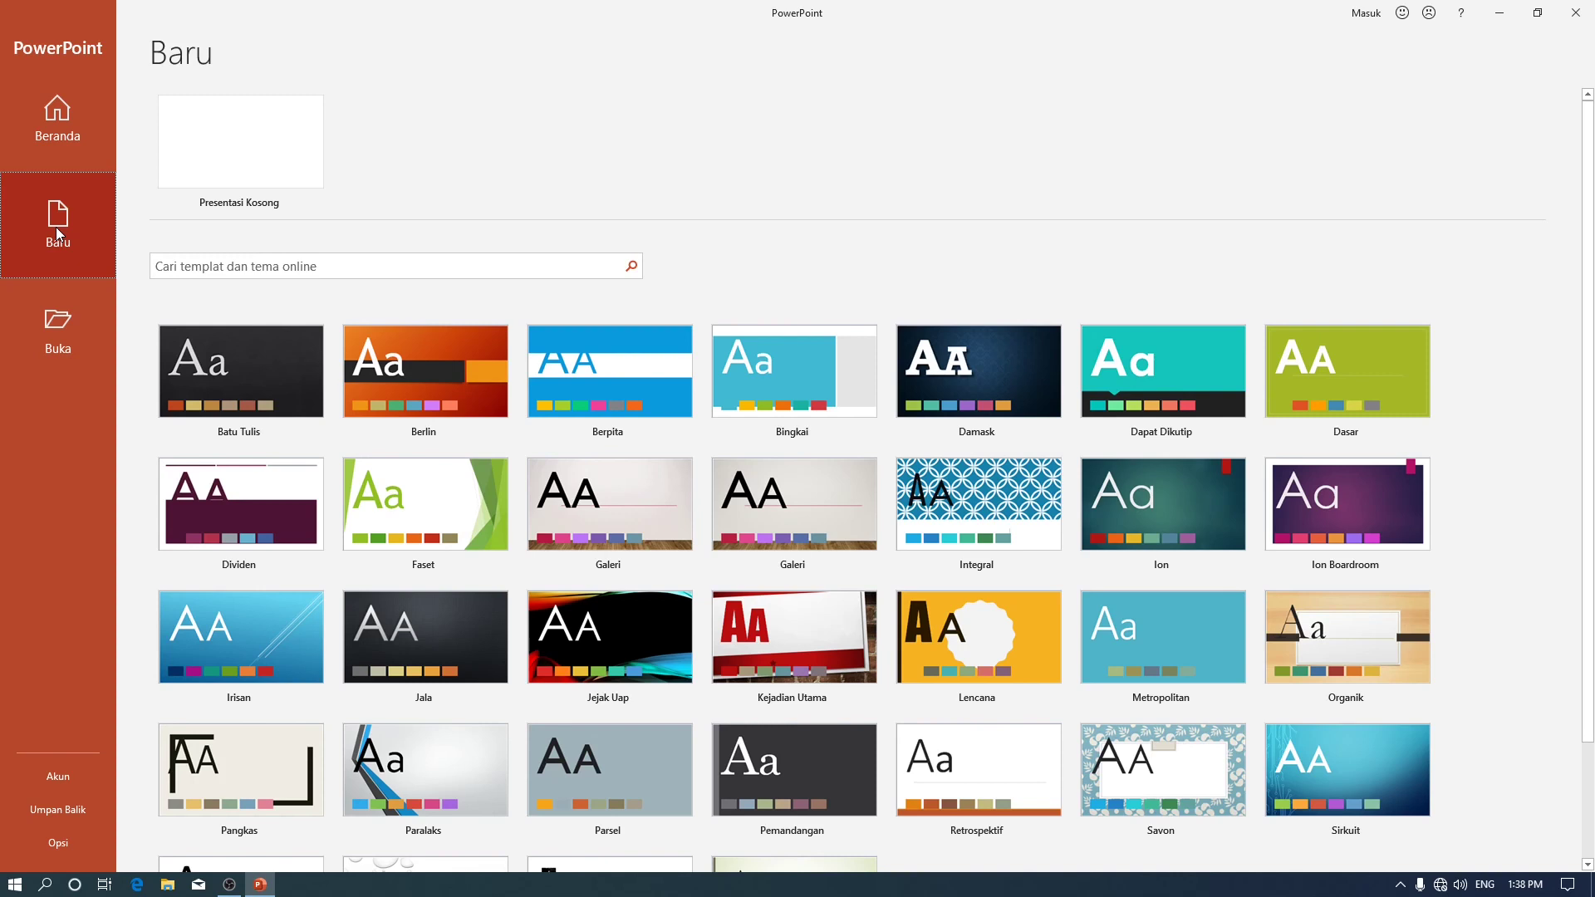
{"action": "left_click", "coordinate": [269, 172]}
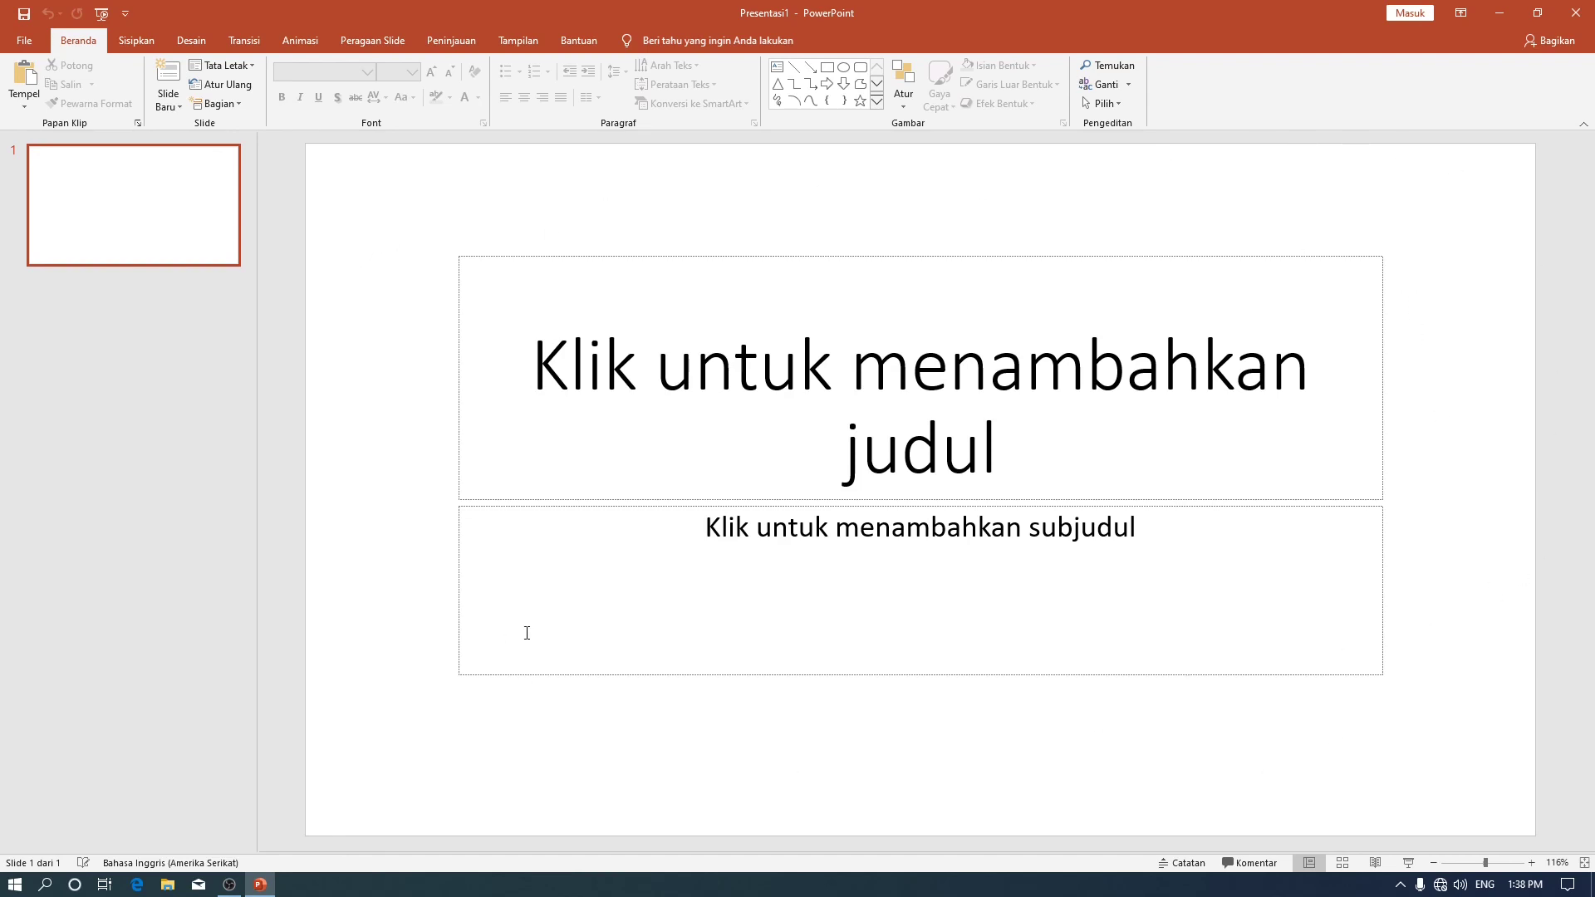
- Enter the title 'Membuat powerpoint' and the subtitle 'Bagian 1' on the title slide
{"action": "left_click", "coordinate": [750, 387]}
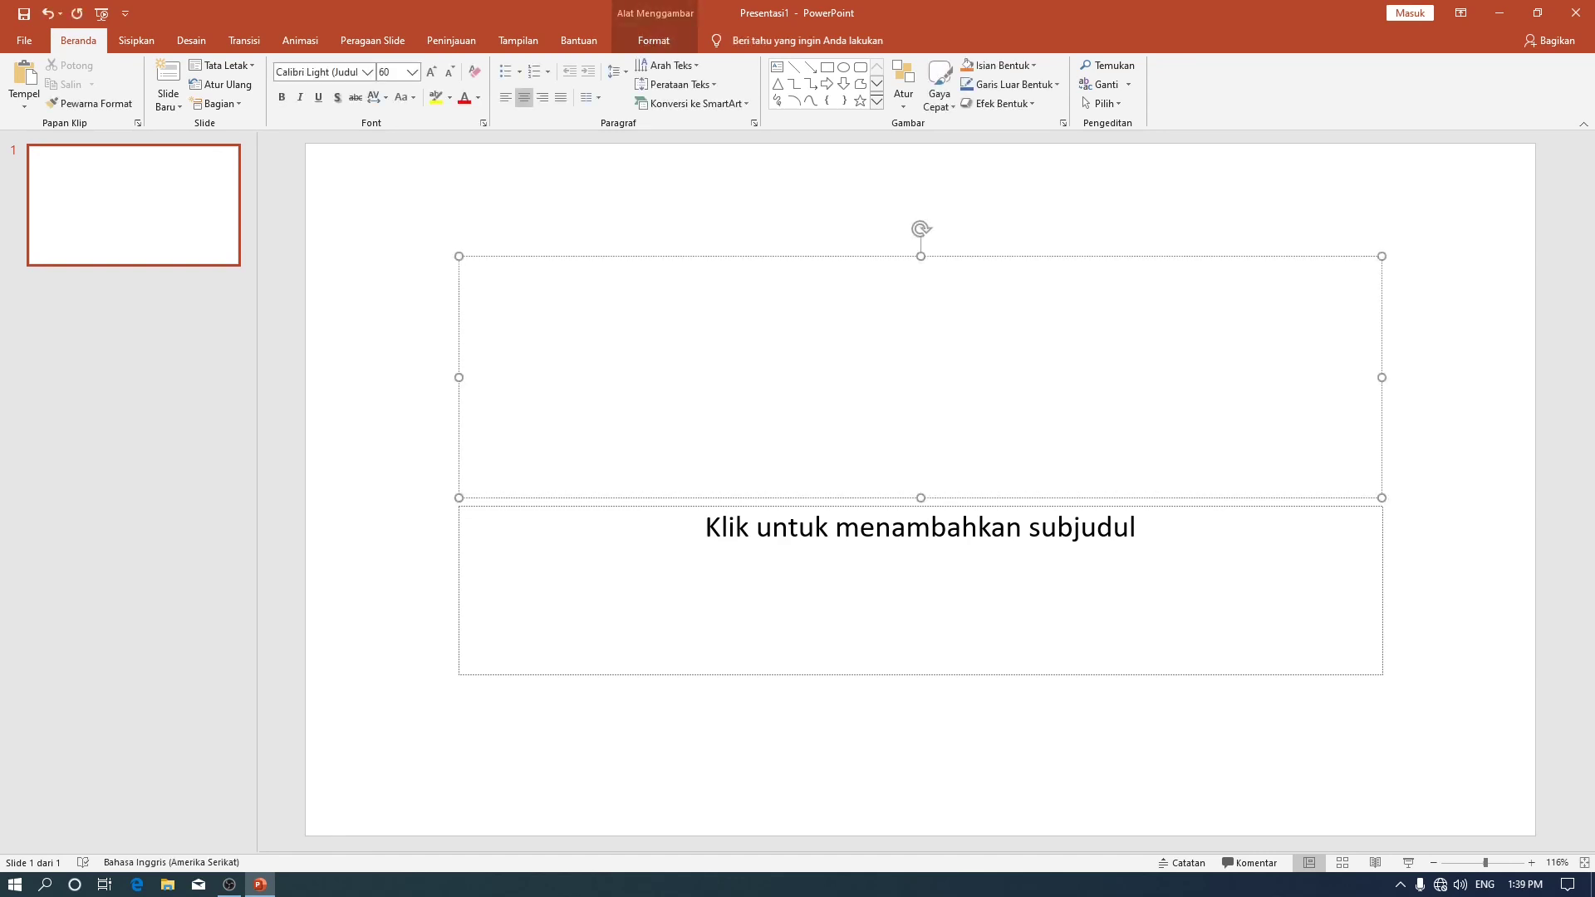
{"action": "type", "text": "Membuat"}
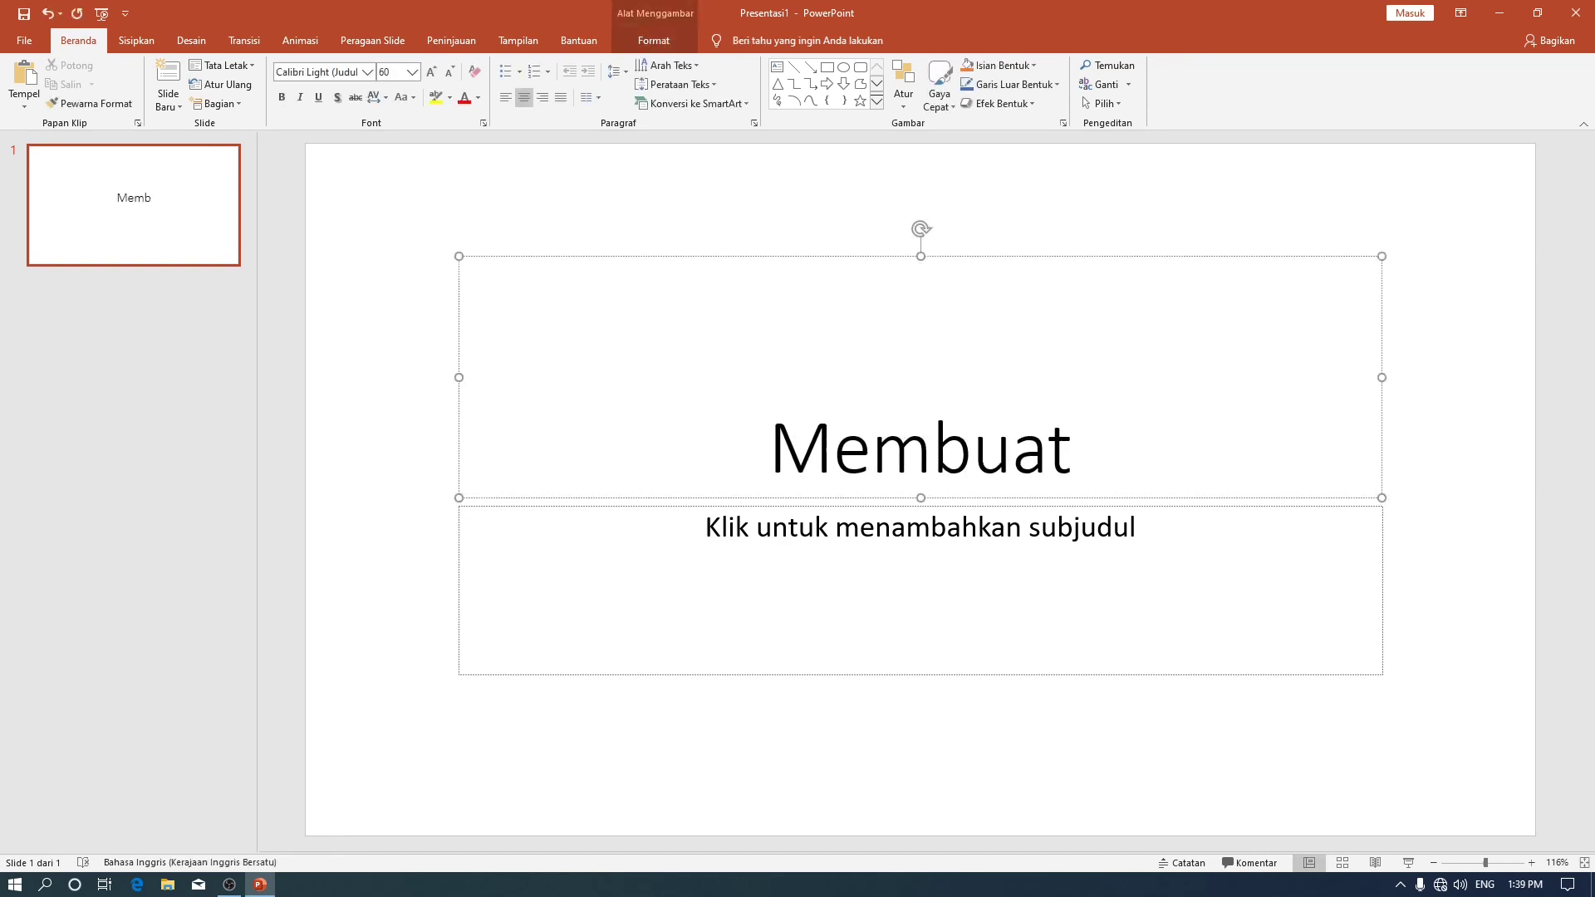
{"action": "type", "text": " powre"}
{"action": "key", "text": "BackSpace"}
{"action": "type", "text": "er"}
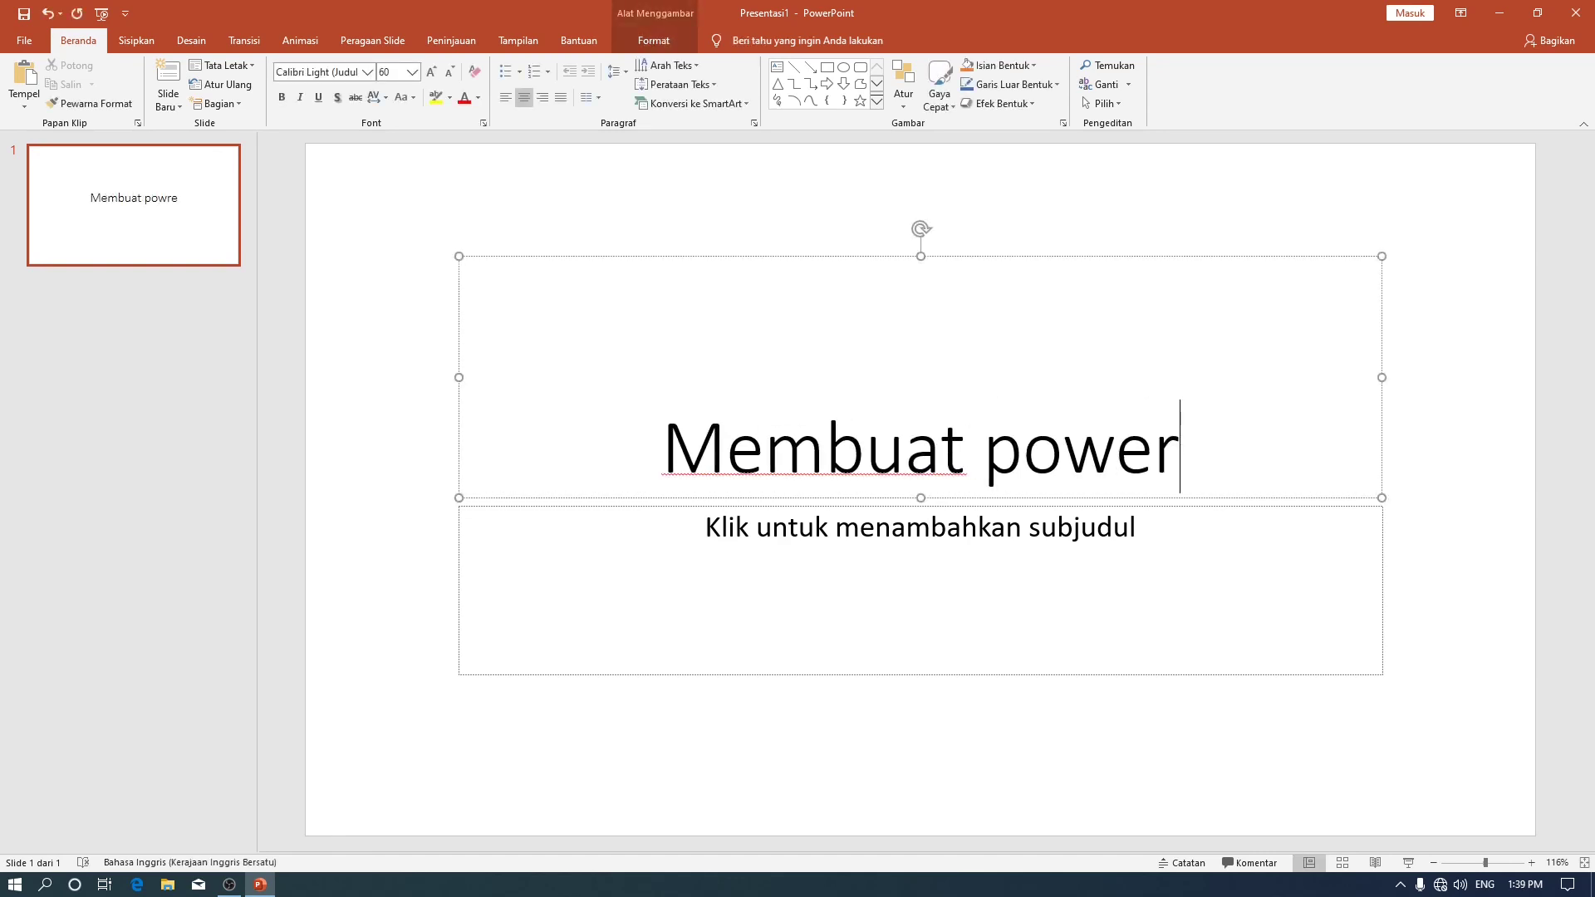
{"action": "type", "text": "point"}
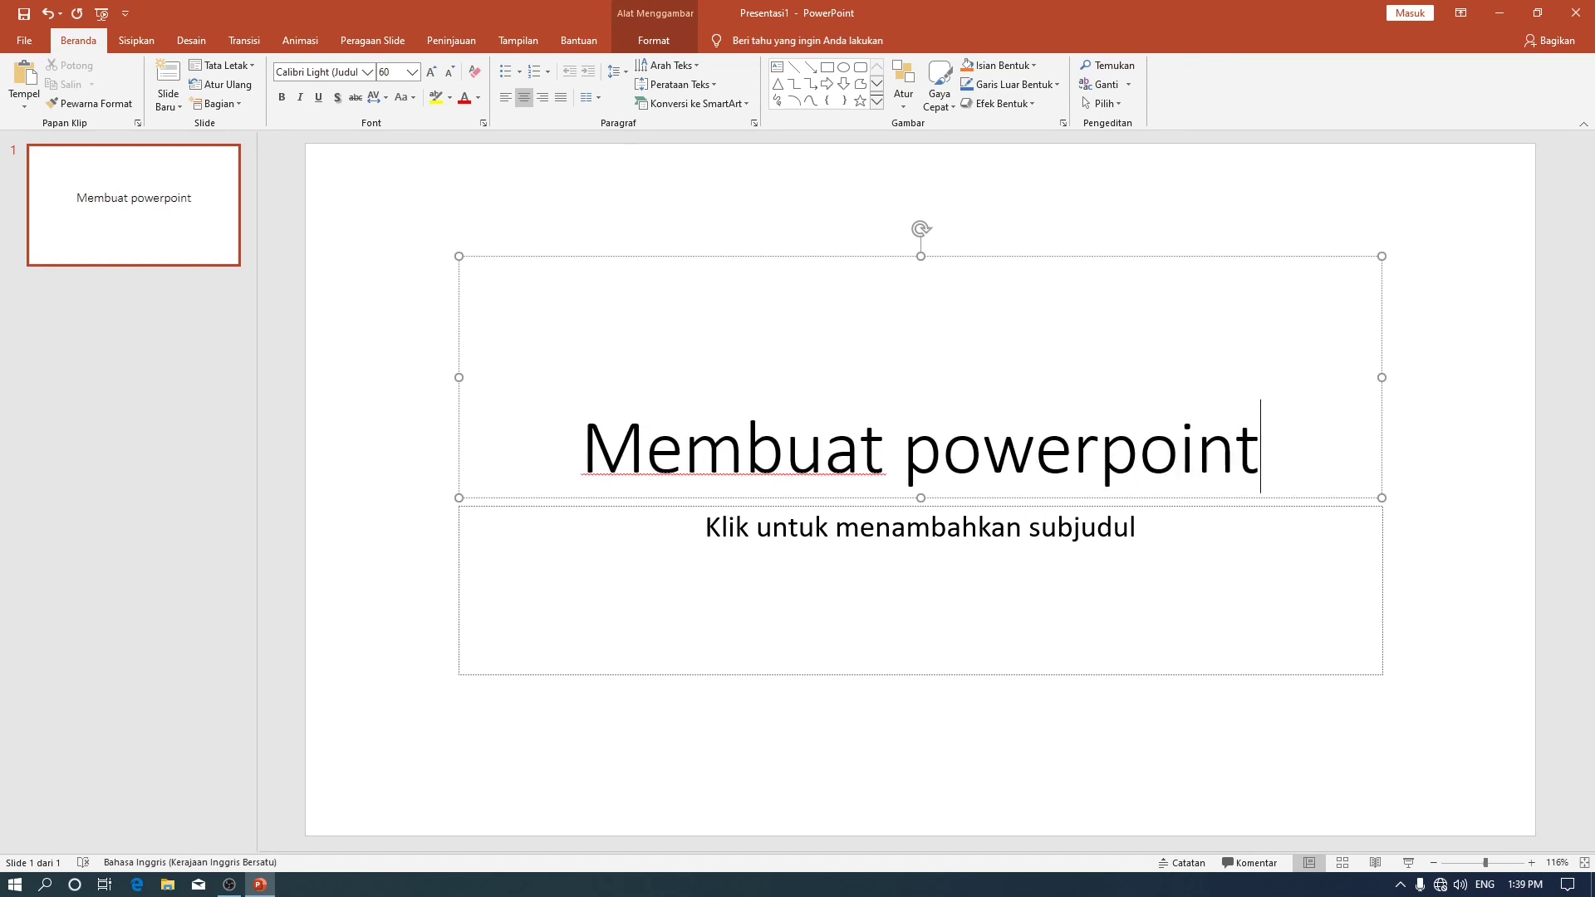
{"action": "left_click", "coordinate": [907, 554]}
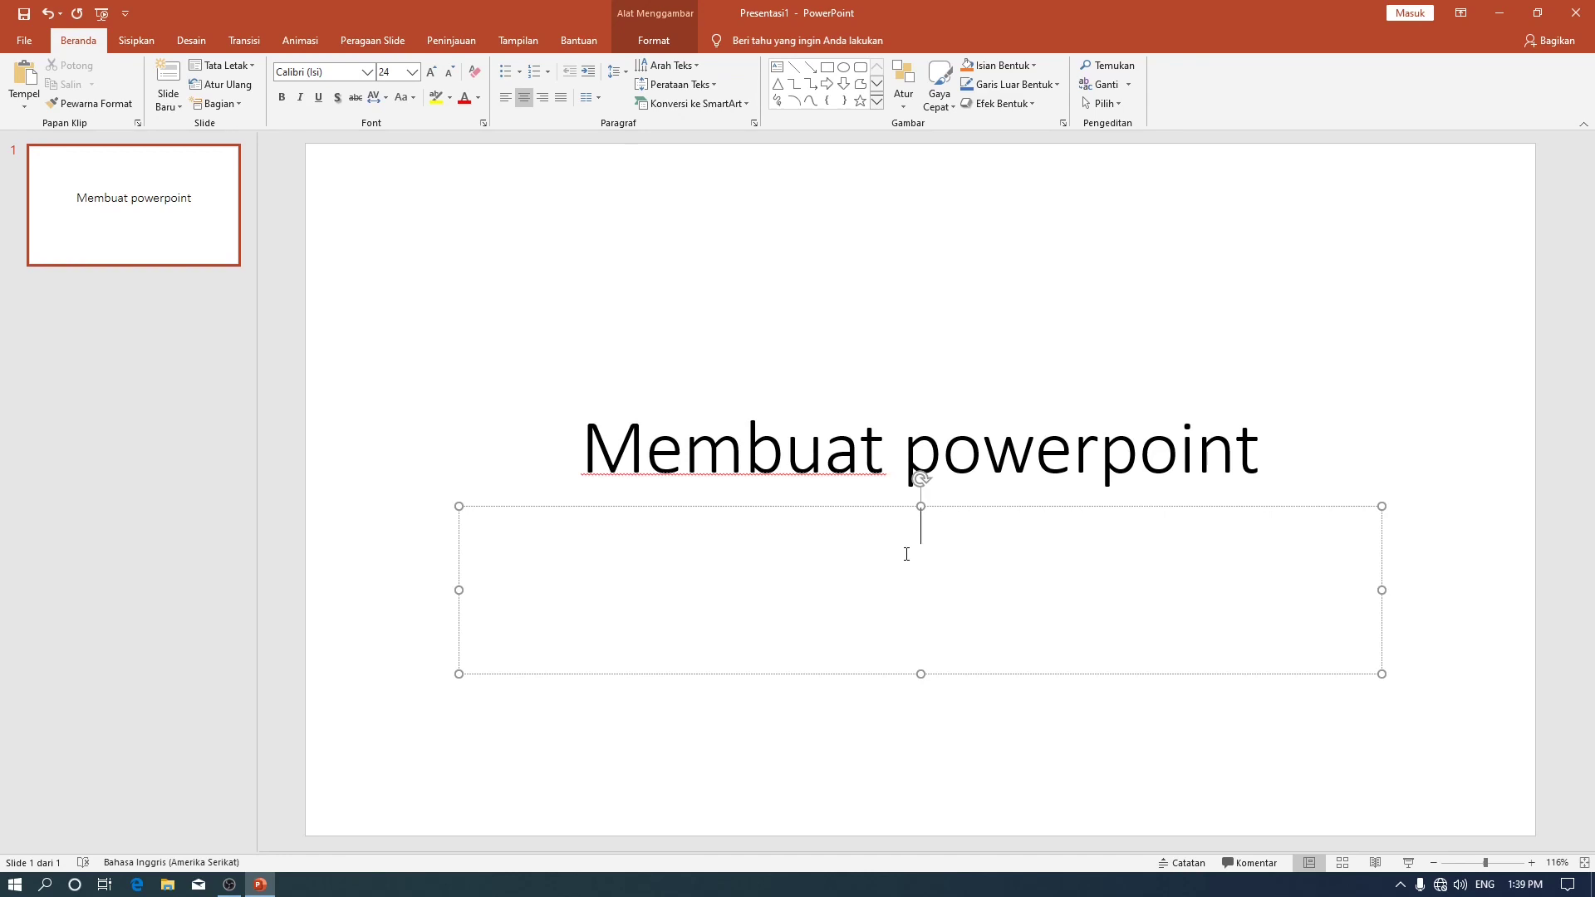
{"action": "type", "text": "B"}
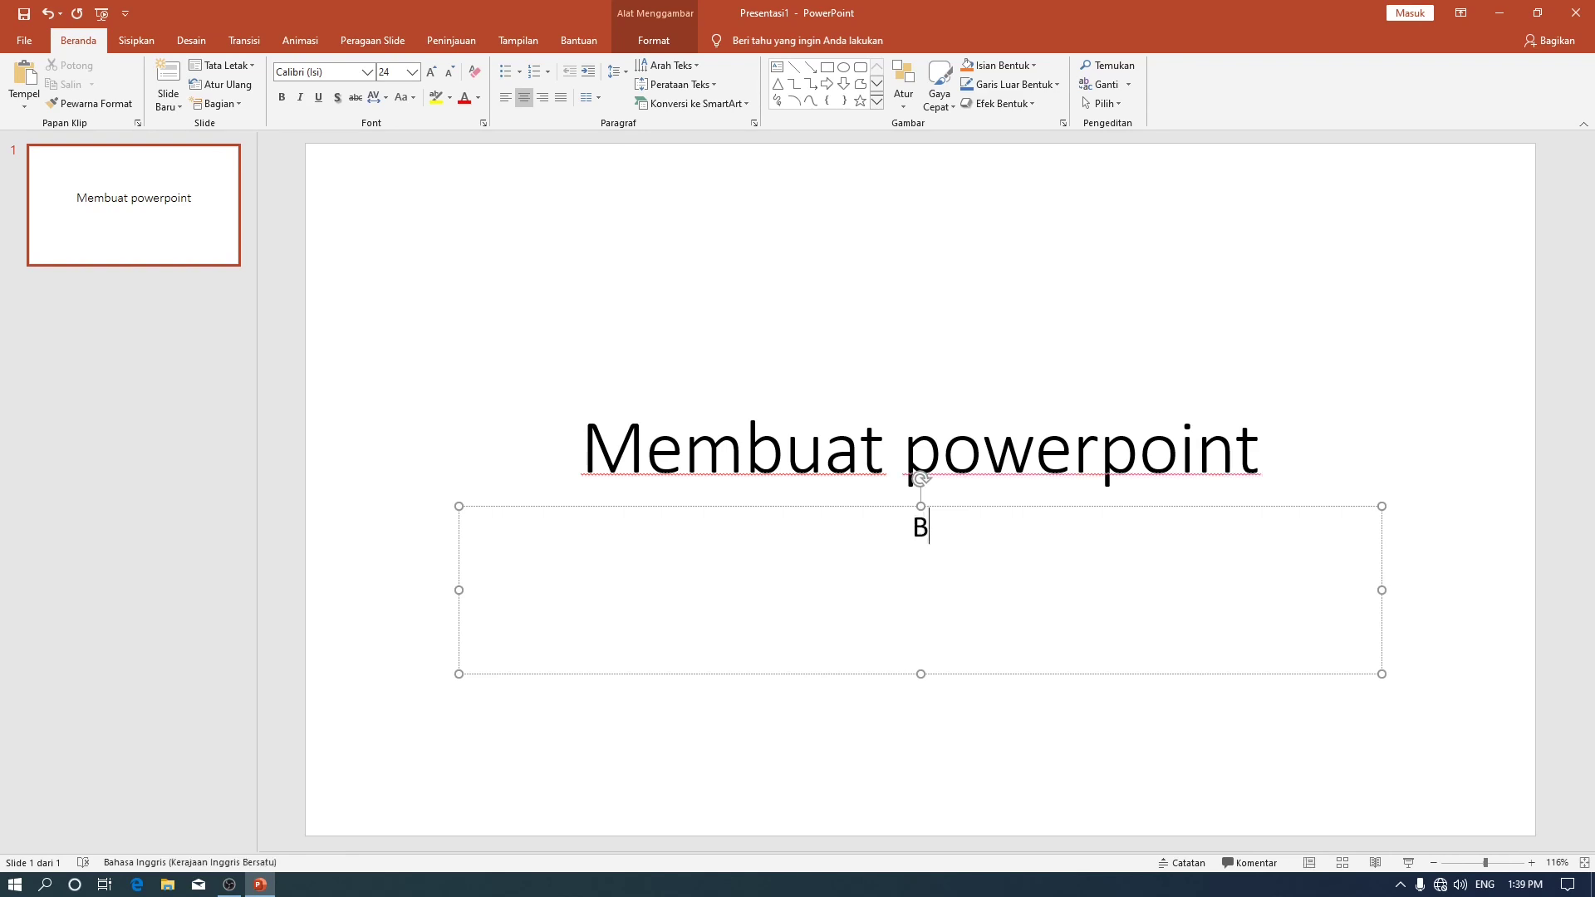
{"action": "type", "text": "agian 1"}
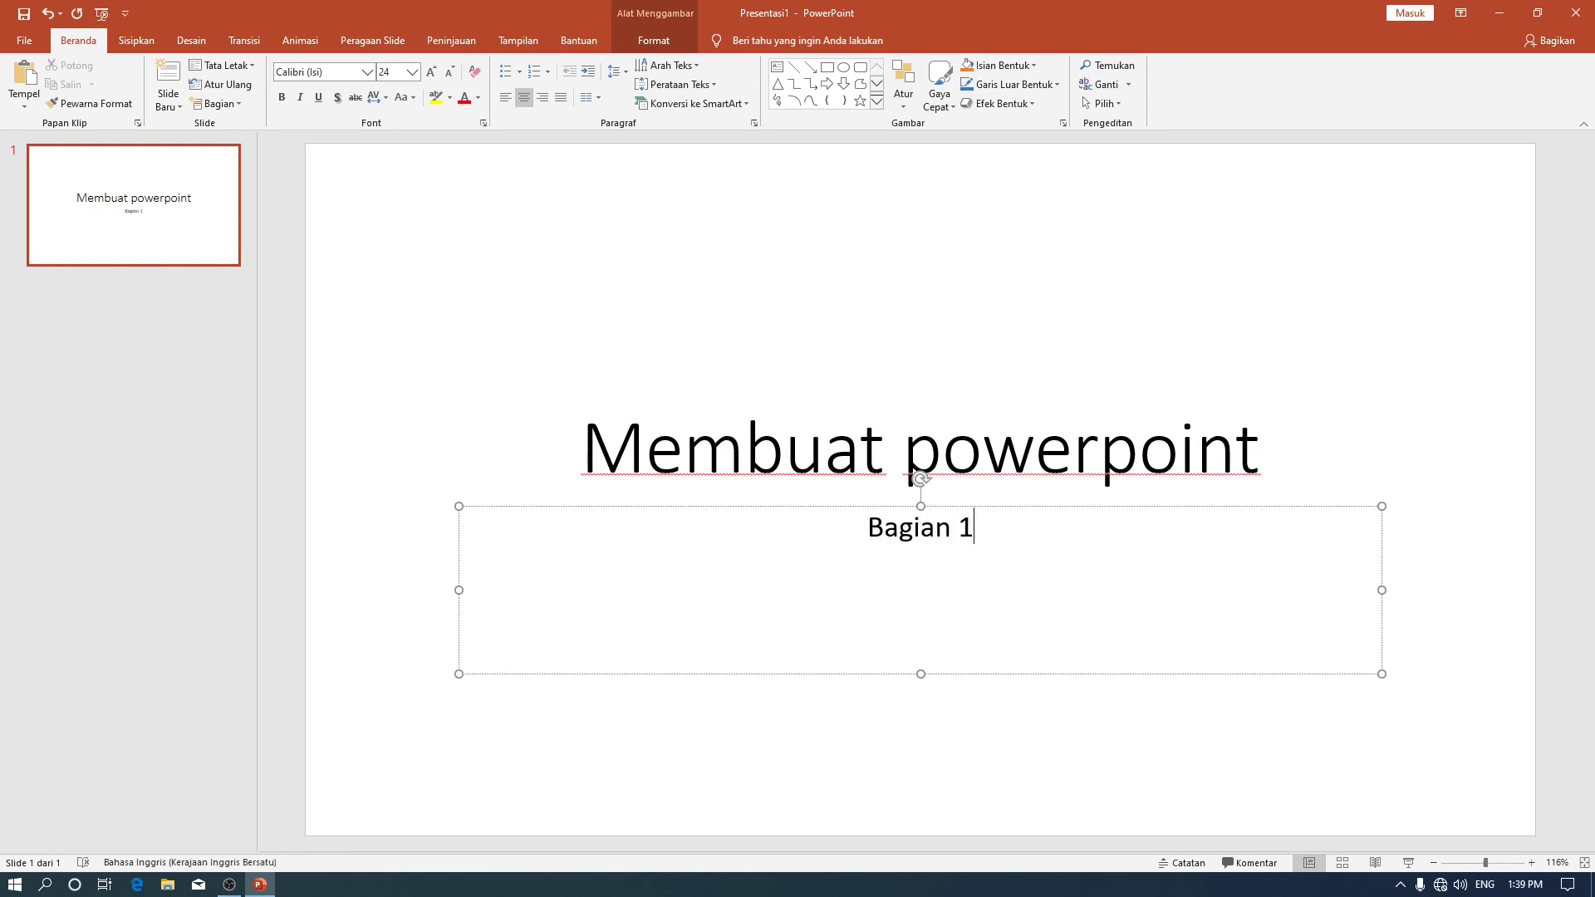
- Capitalize the P so the title reads 'Membuat PowerPoint'
{"action": "left_click", "coordinate": [948, 434]}
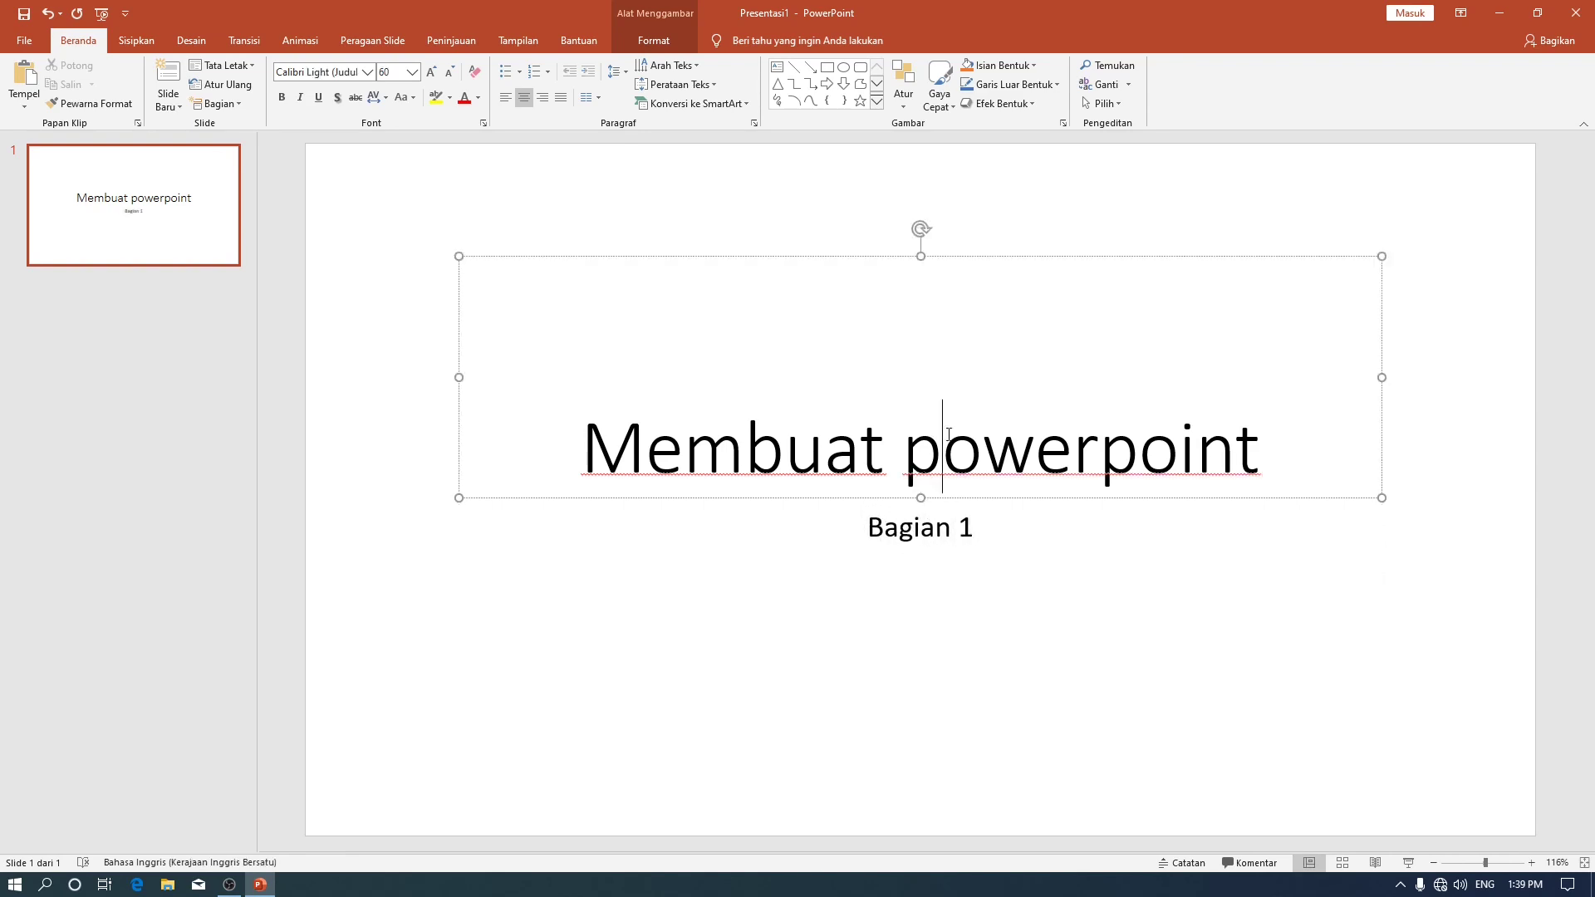
{"action": "key", "text": "BackSpace"}
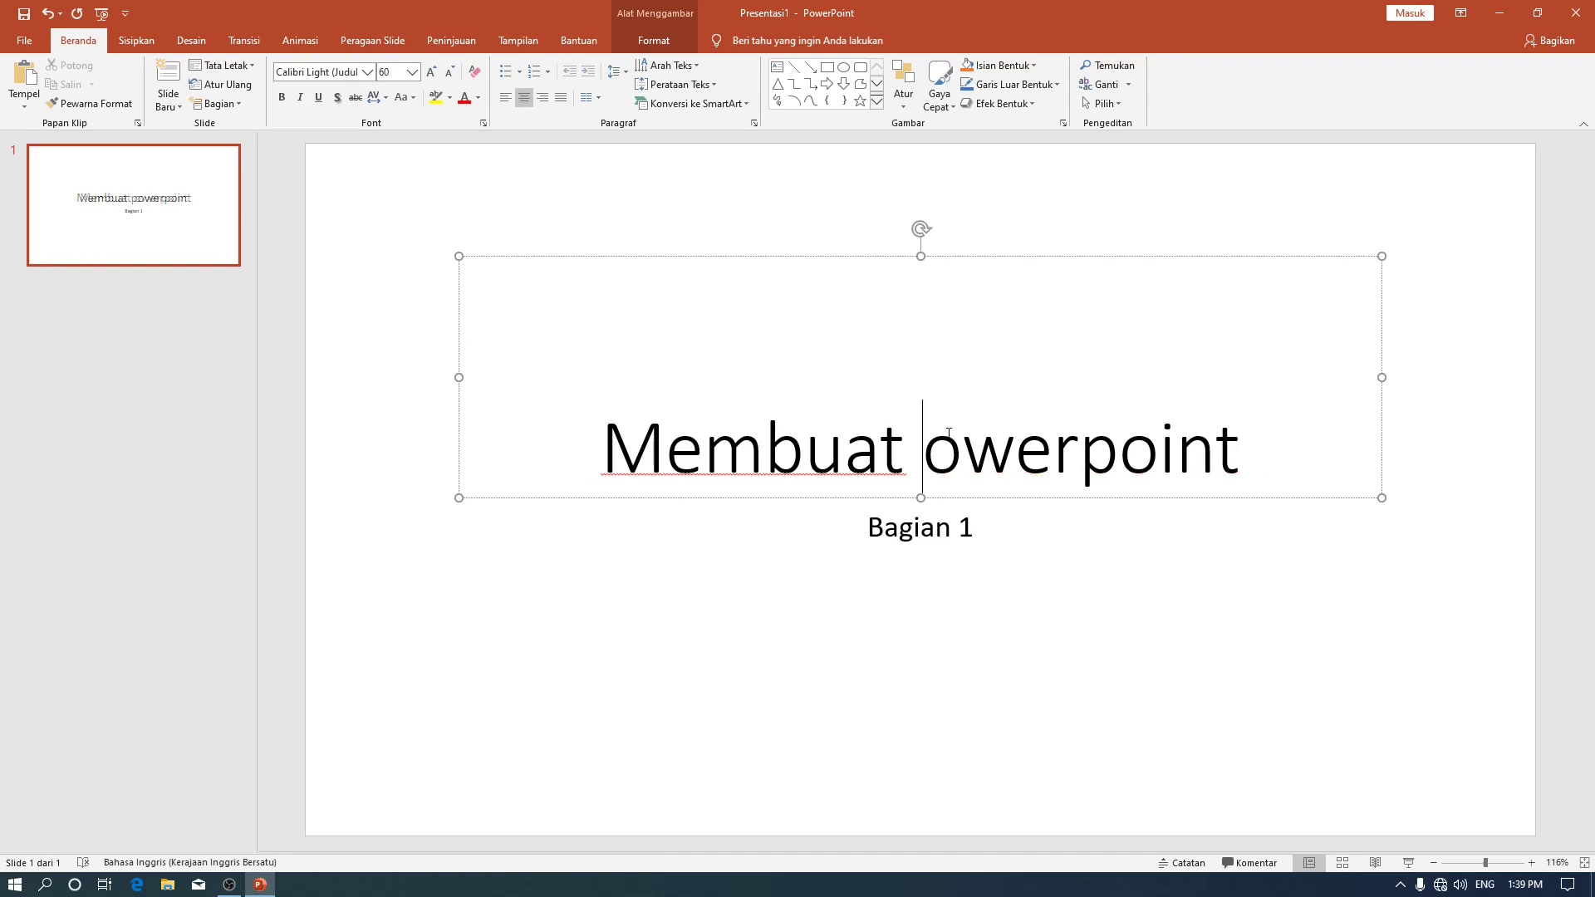
{"action": "type", "text": "P"}
{"action": "left_click", "coordinate": [418, 481]}
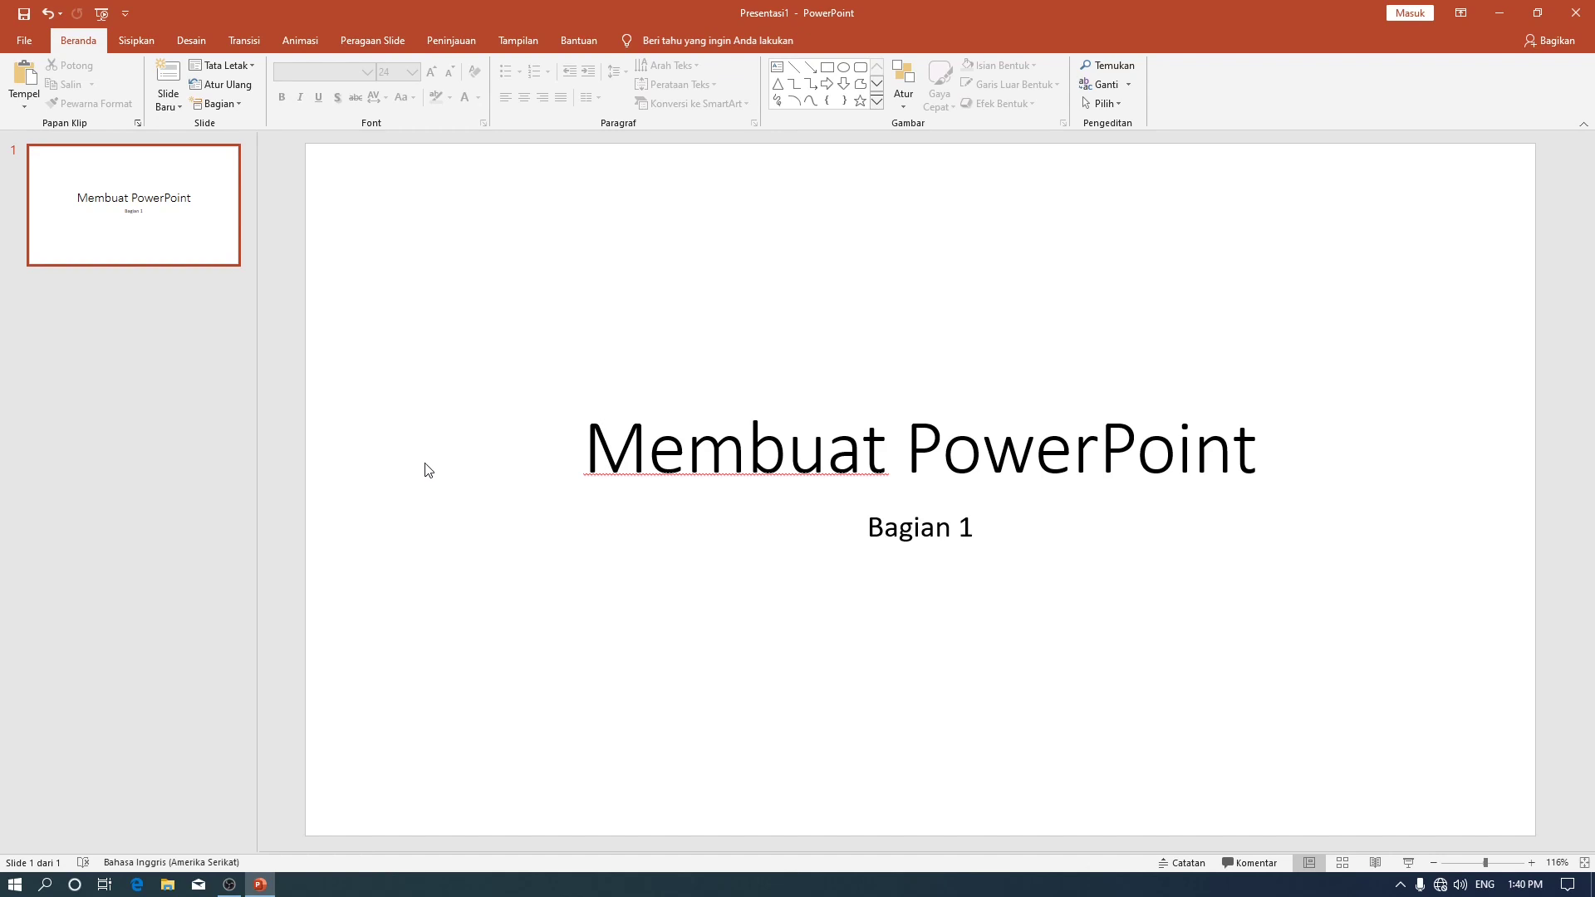
- Insert a Title and Content slide as slide 2, after the title slide
{"action": "right_click", "coordinate": [90, 349]}
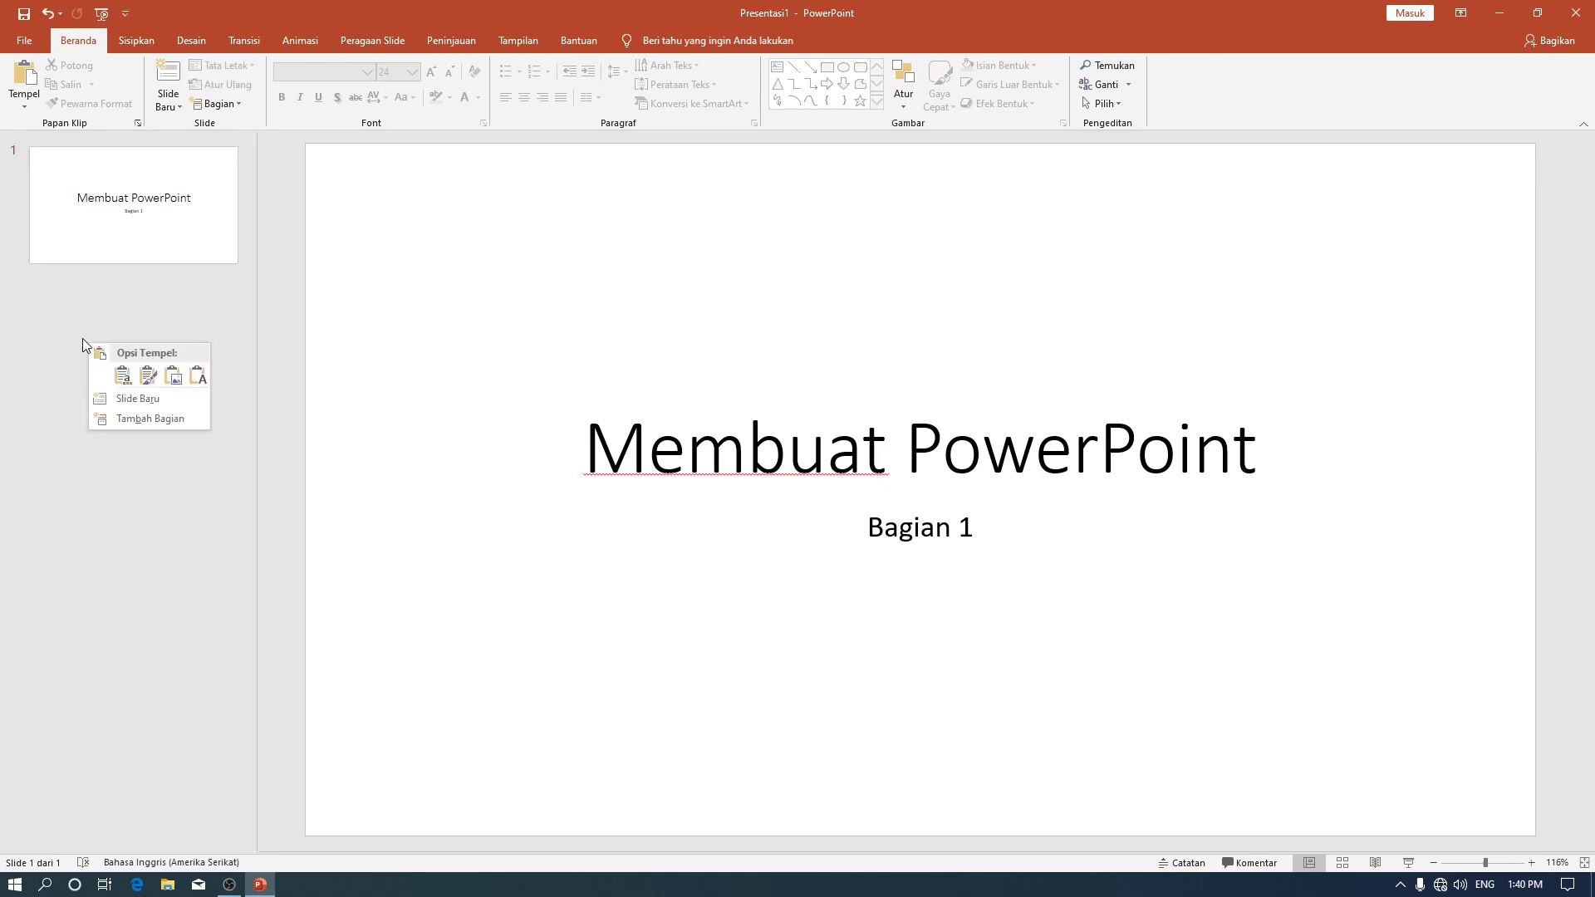
{"action": "left_click", "coordinate": [127, 400]}
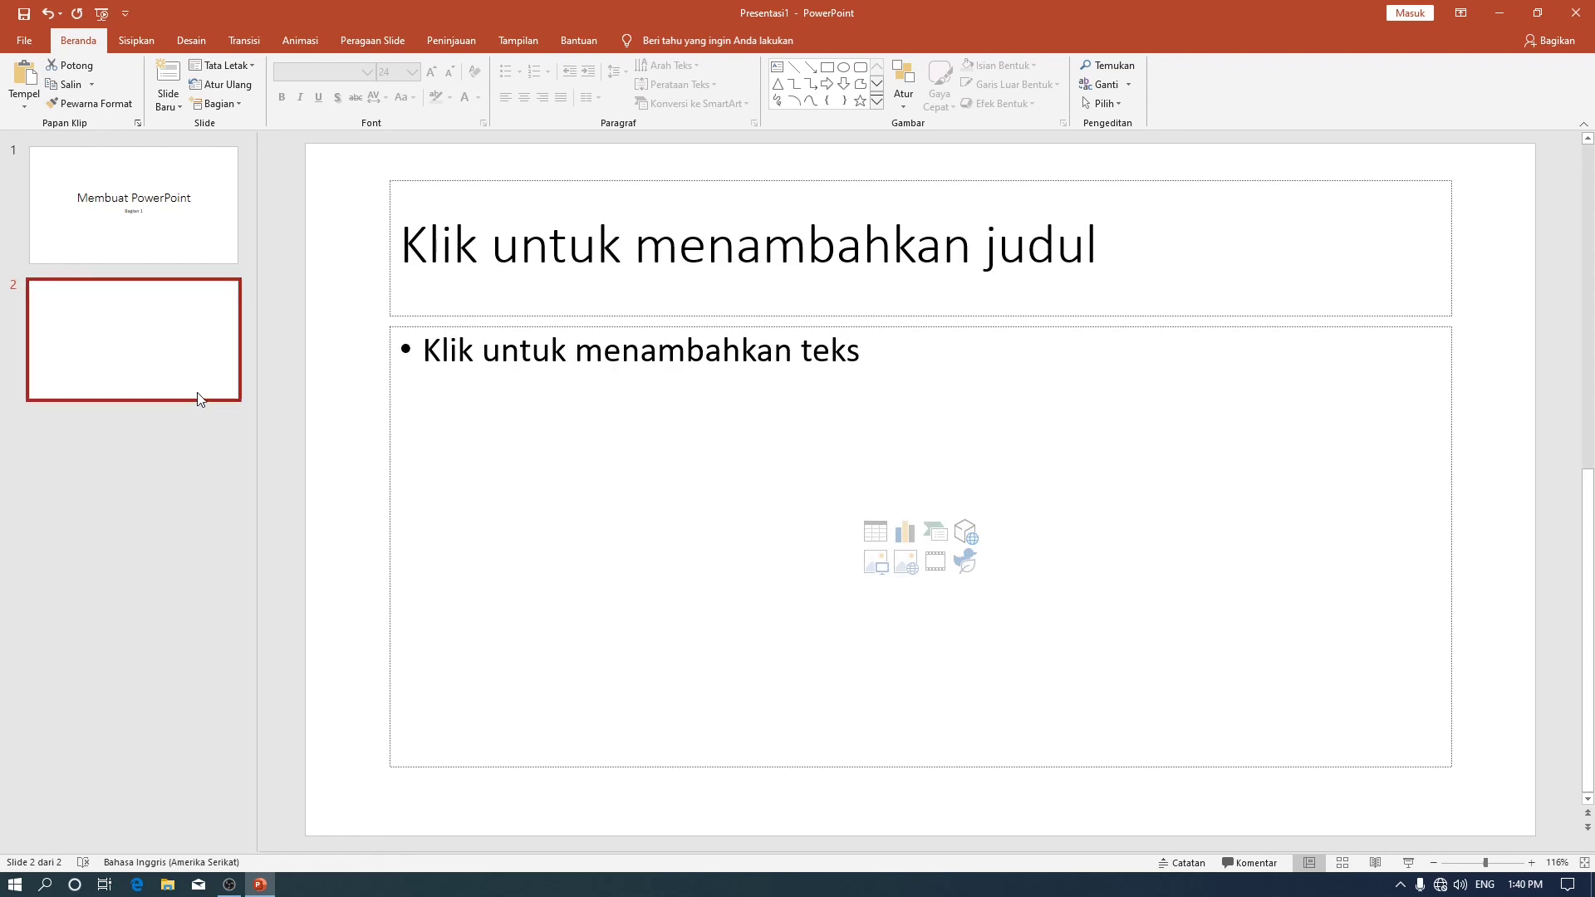
{"action": "key", "text": "Delete"}
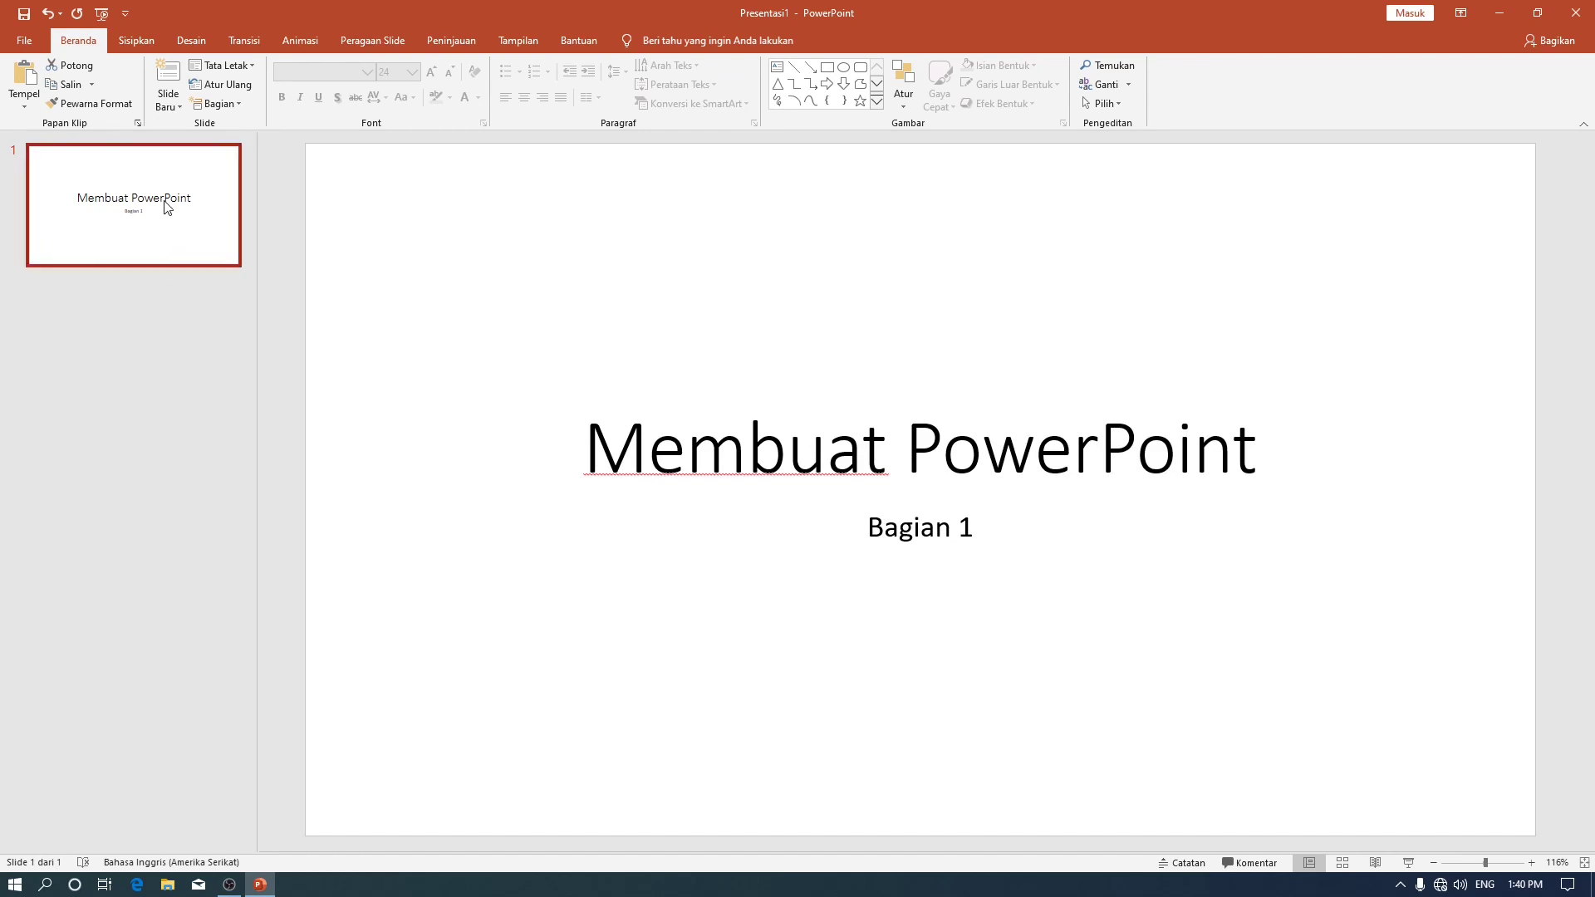
{"action": "left_click", "coordinate": [180, 78]}
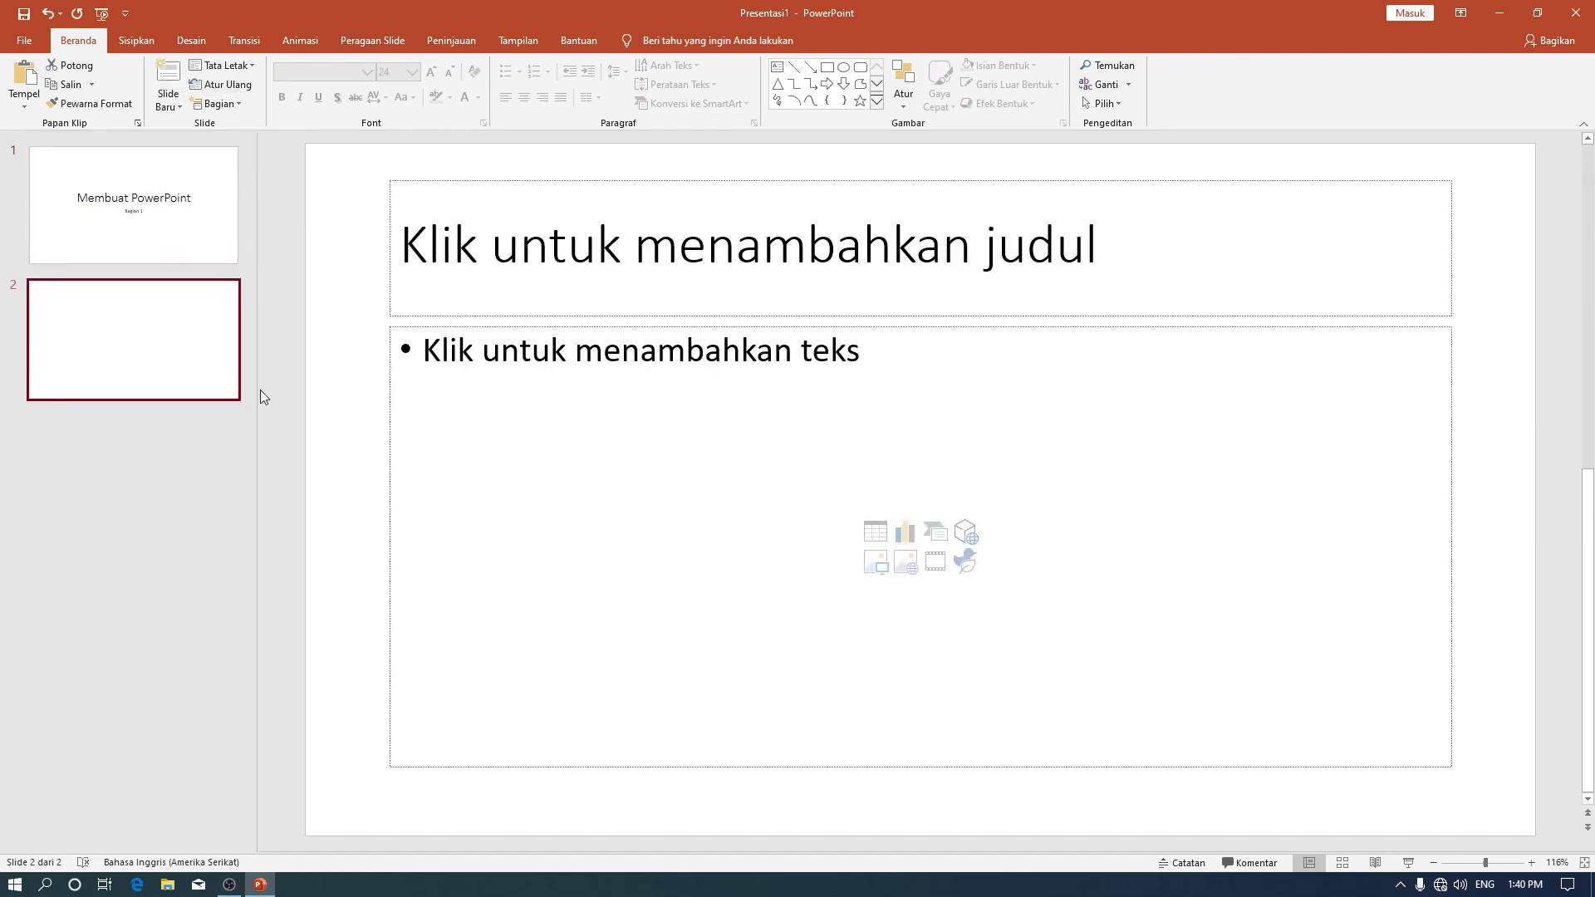
{"action": "key", "text": "ctrl+z"}
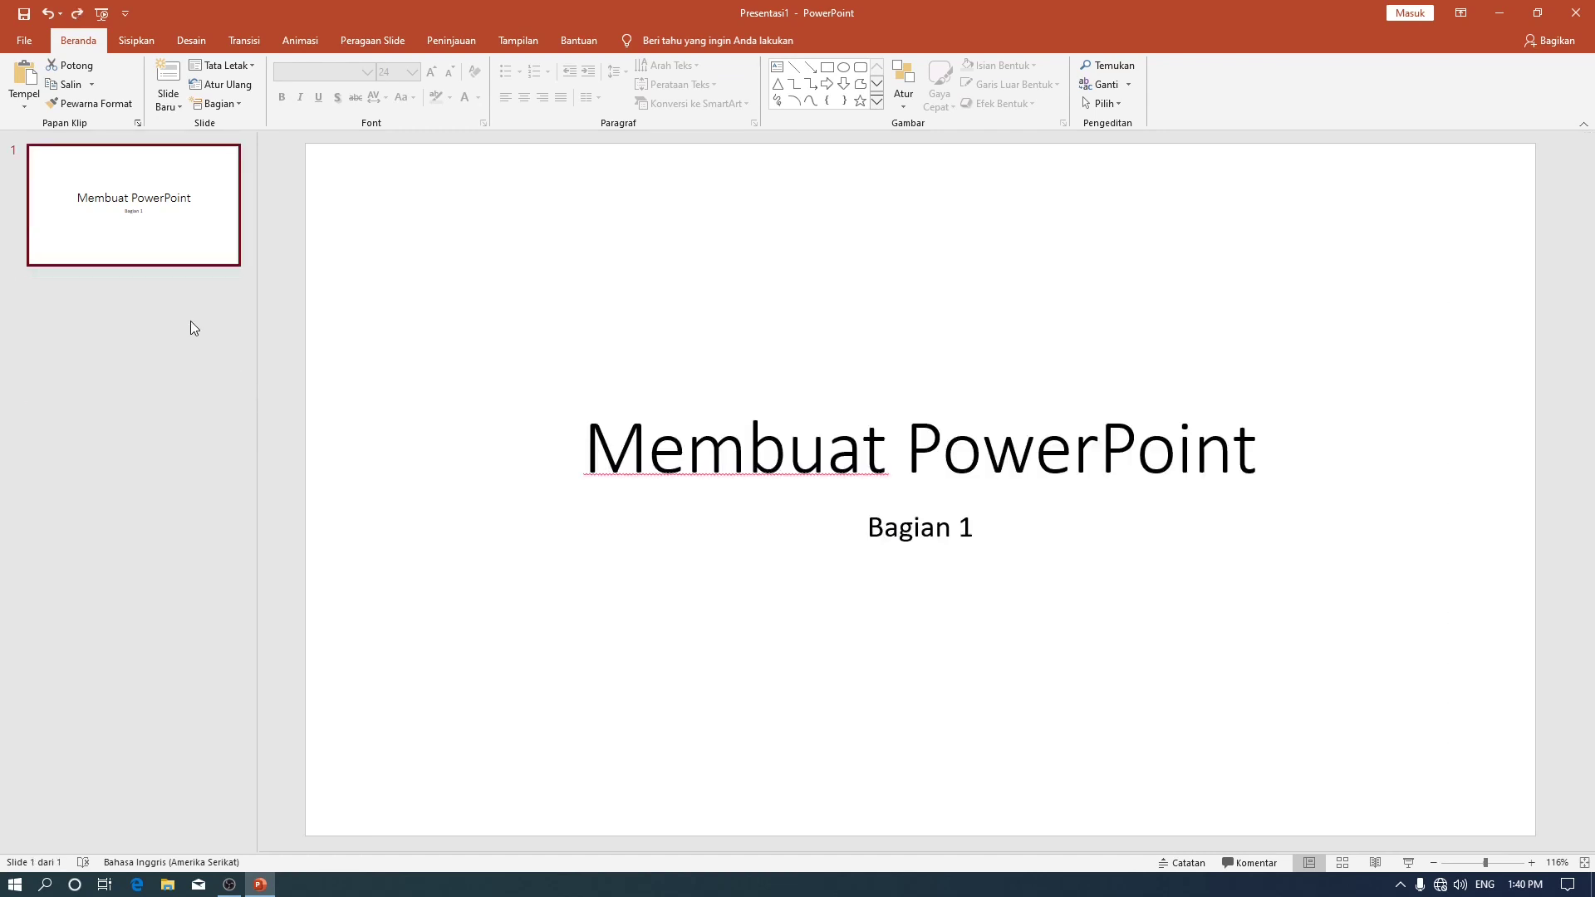
{"action": "left_click", "coordinate": [180, 105]}
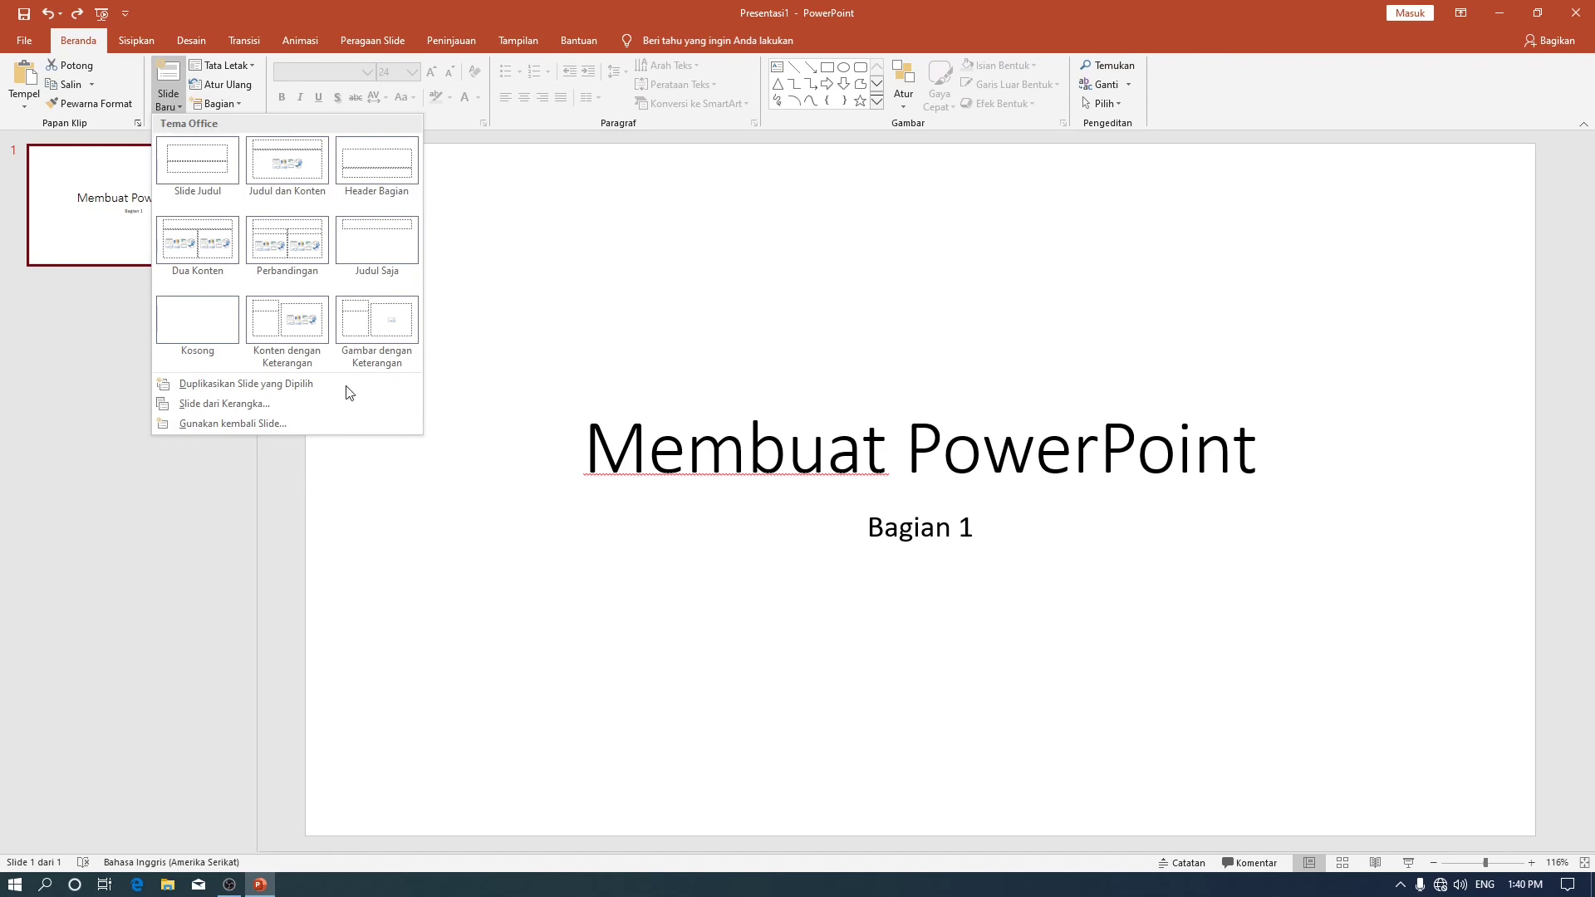
{"action": "left_click", "coordinate": [121, 379]}
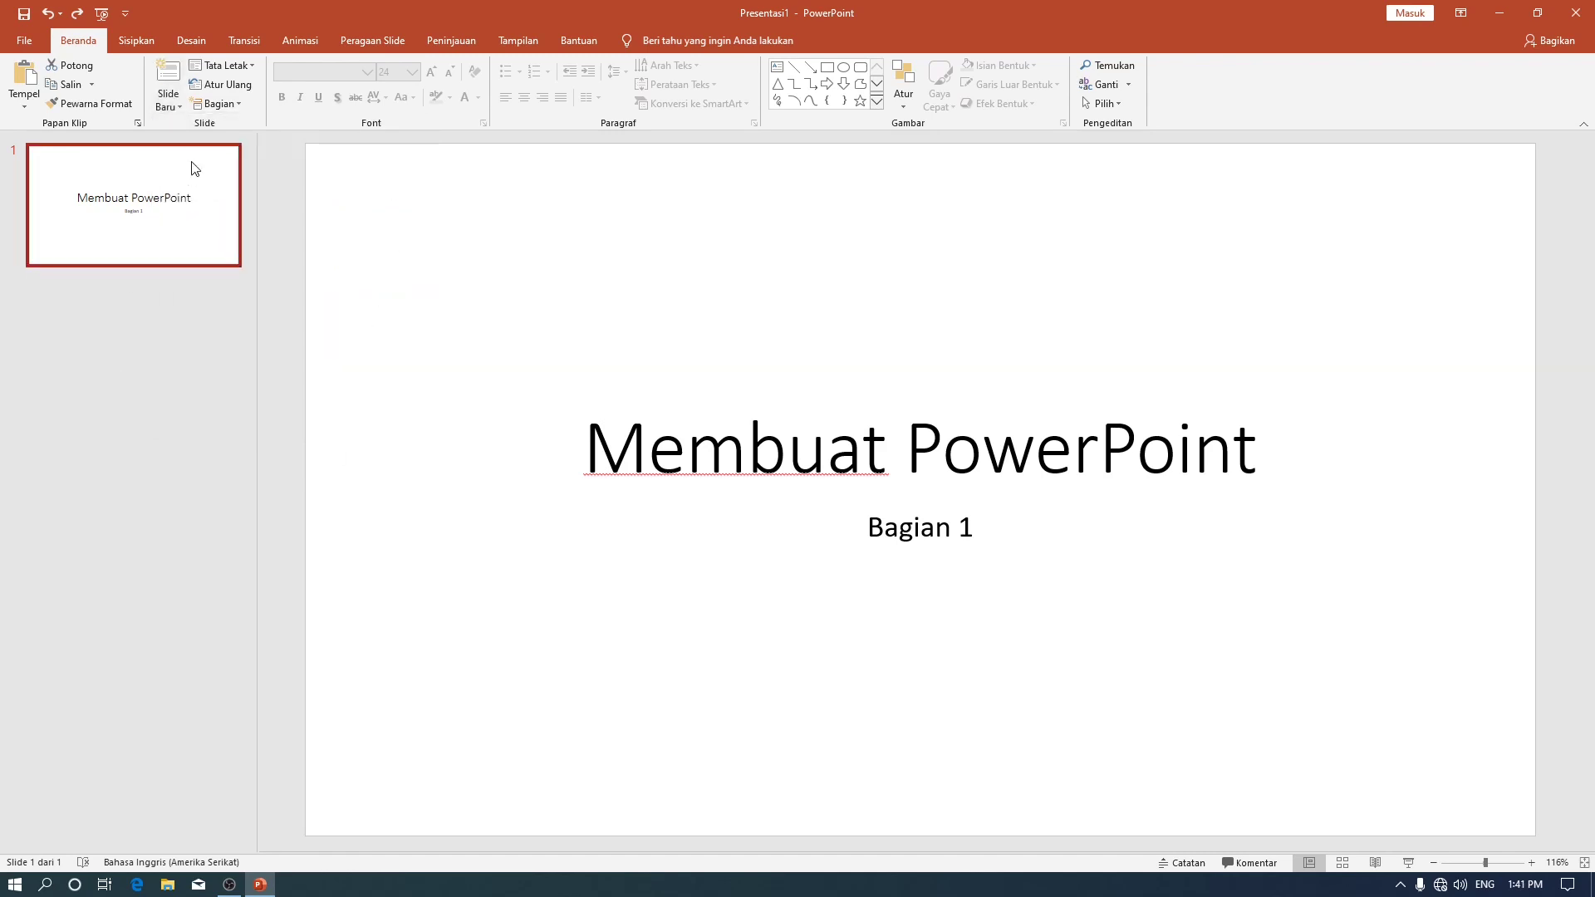
{"action": "left_click", "coordinate": [170, 76]}
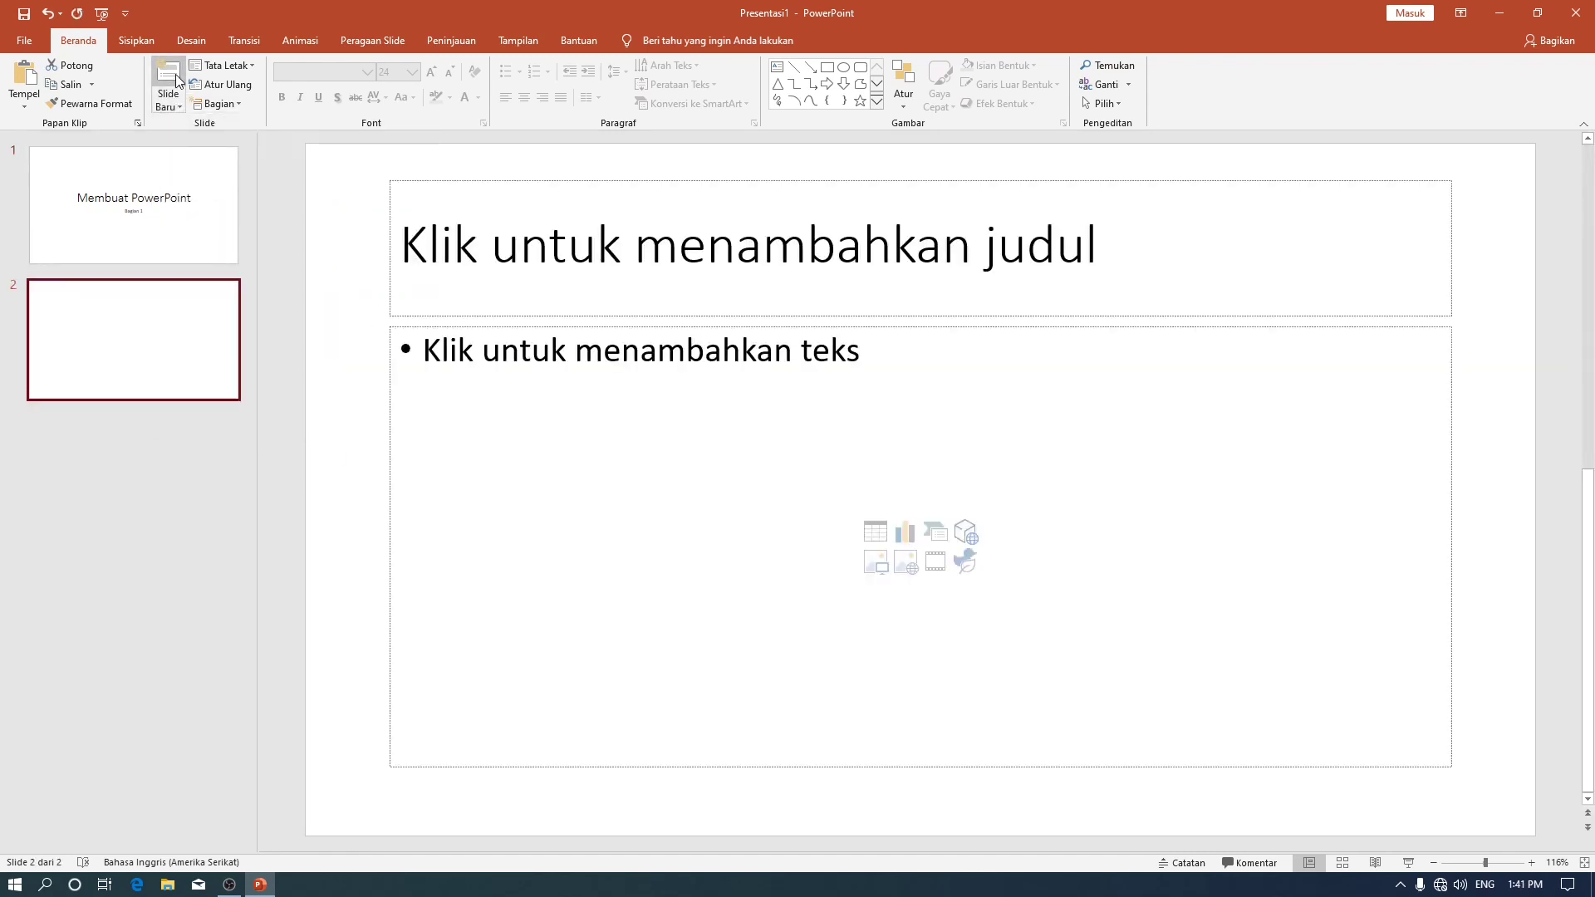
- Type 'Halaman 1' into slide 2's title placeholder
{"action": "left_click", "coordinate": [476, 240]}
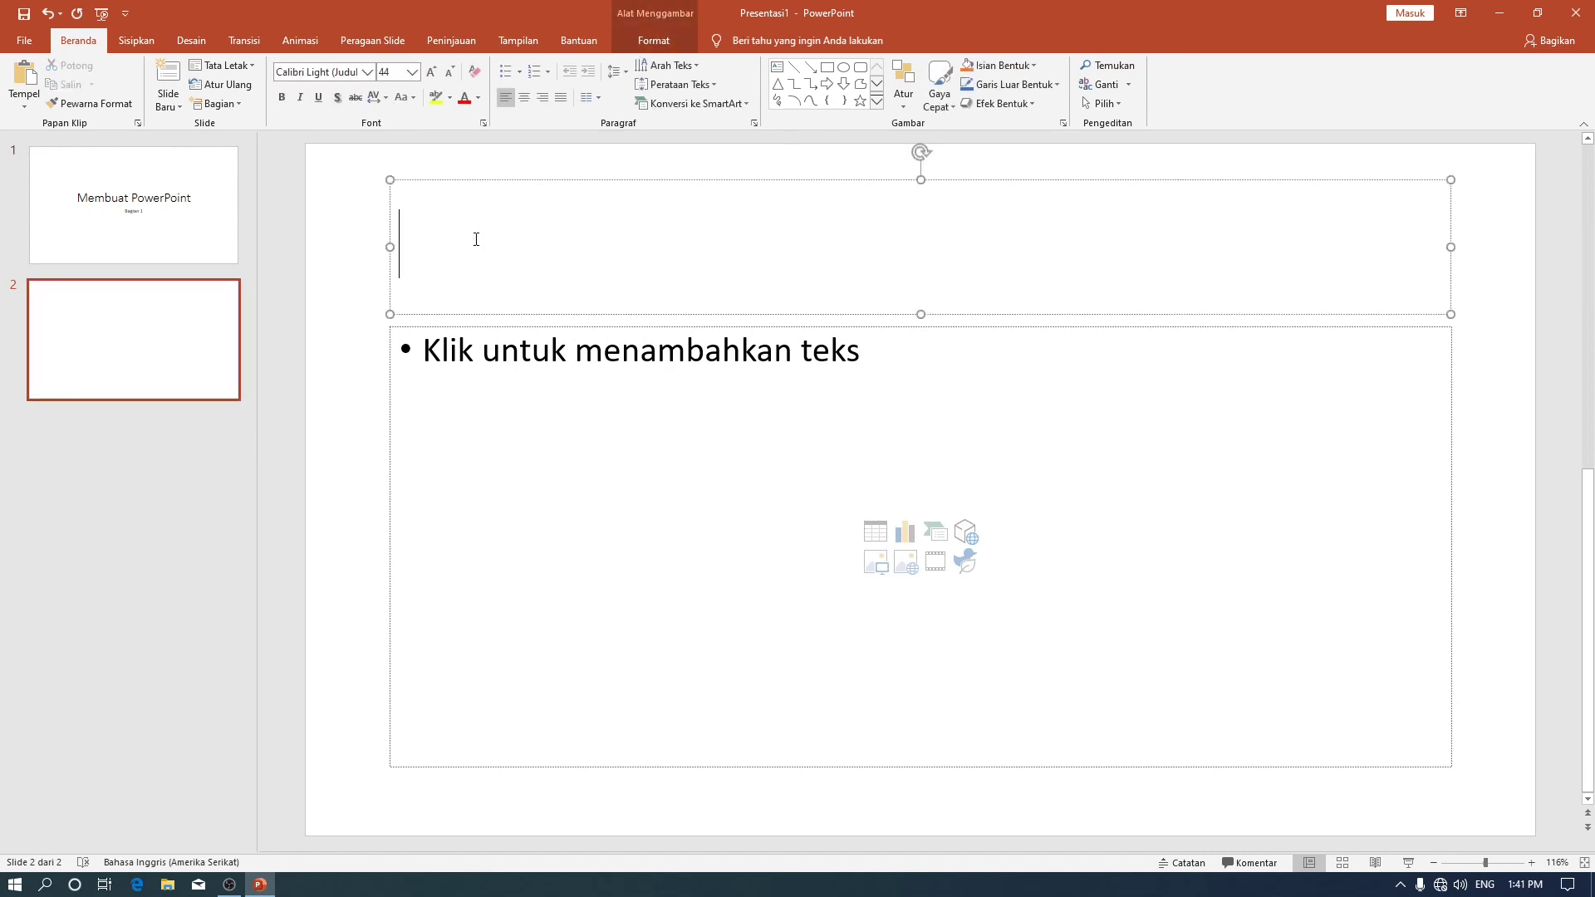
{"action": "left_click", "coordinate": [525, 357]}
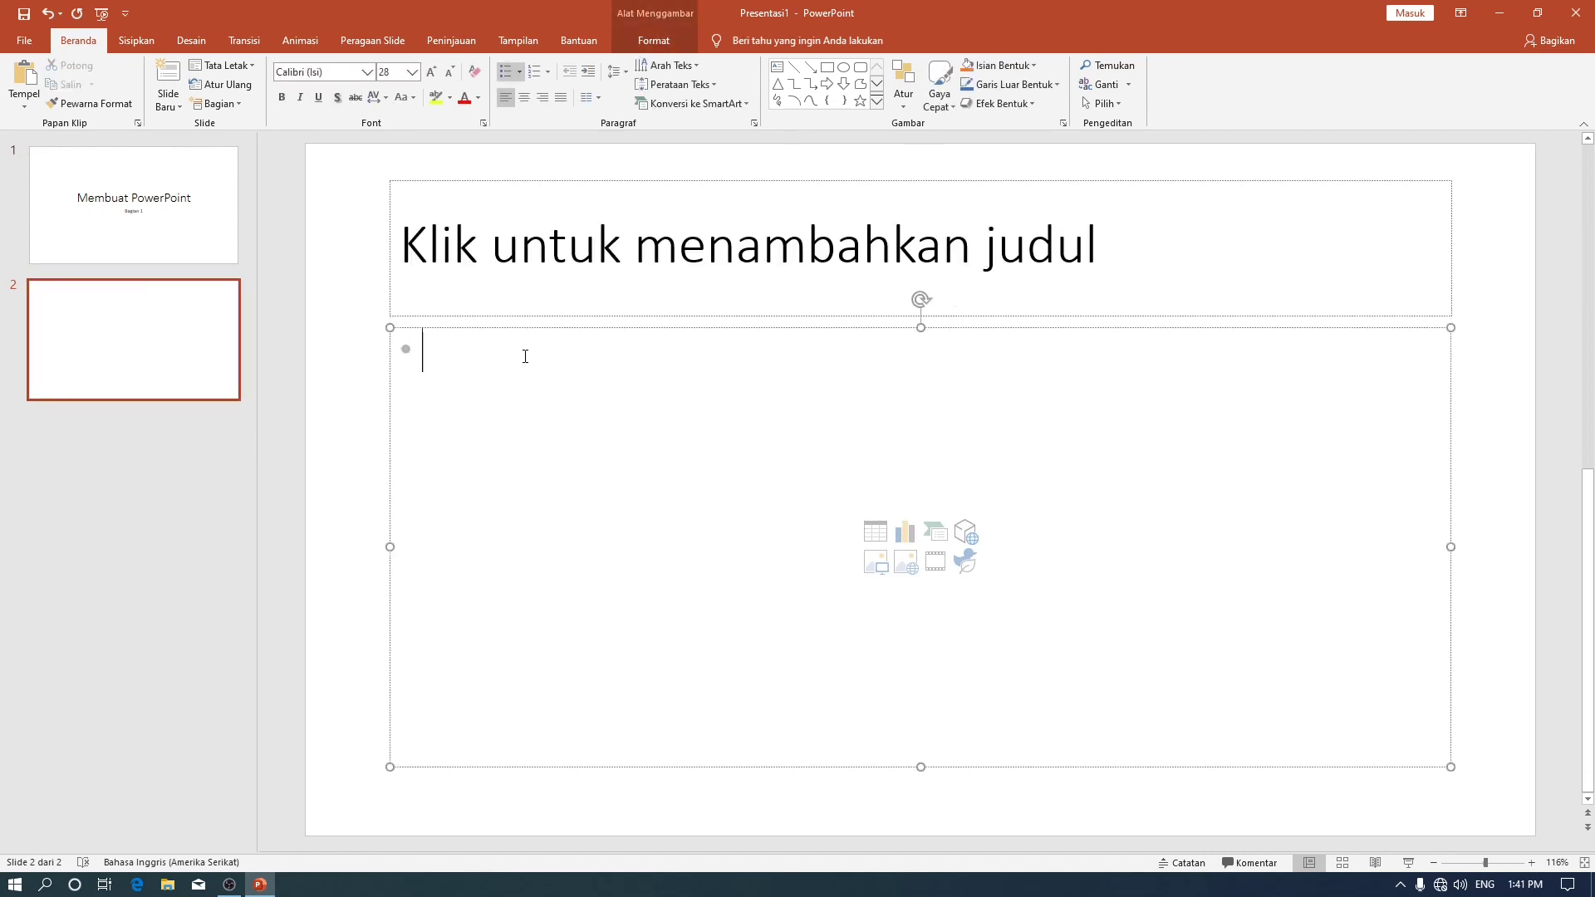
{"action": "left_click", "coordinate": [600, 242]}
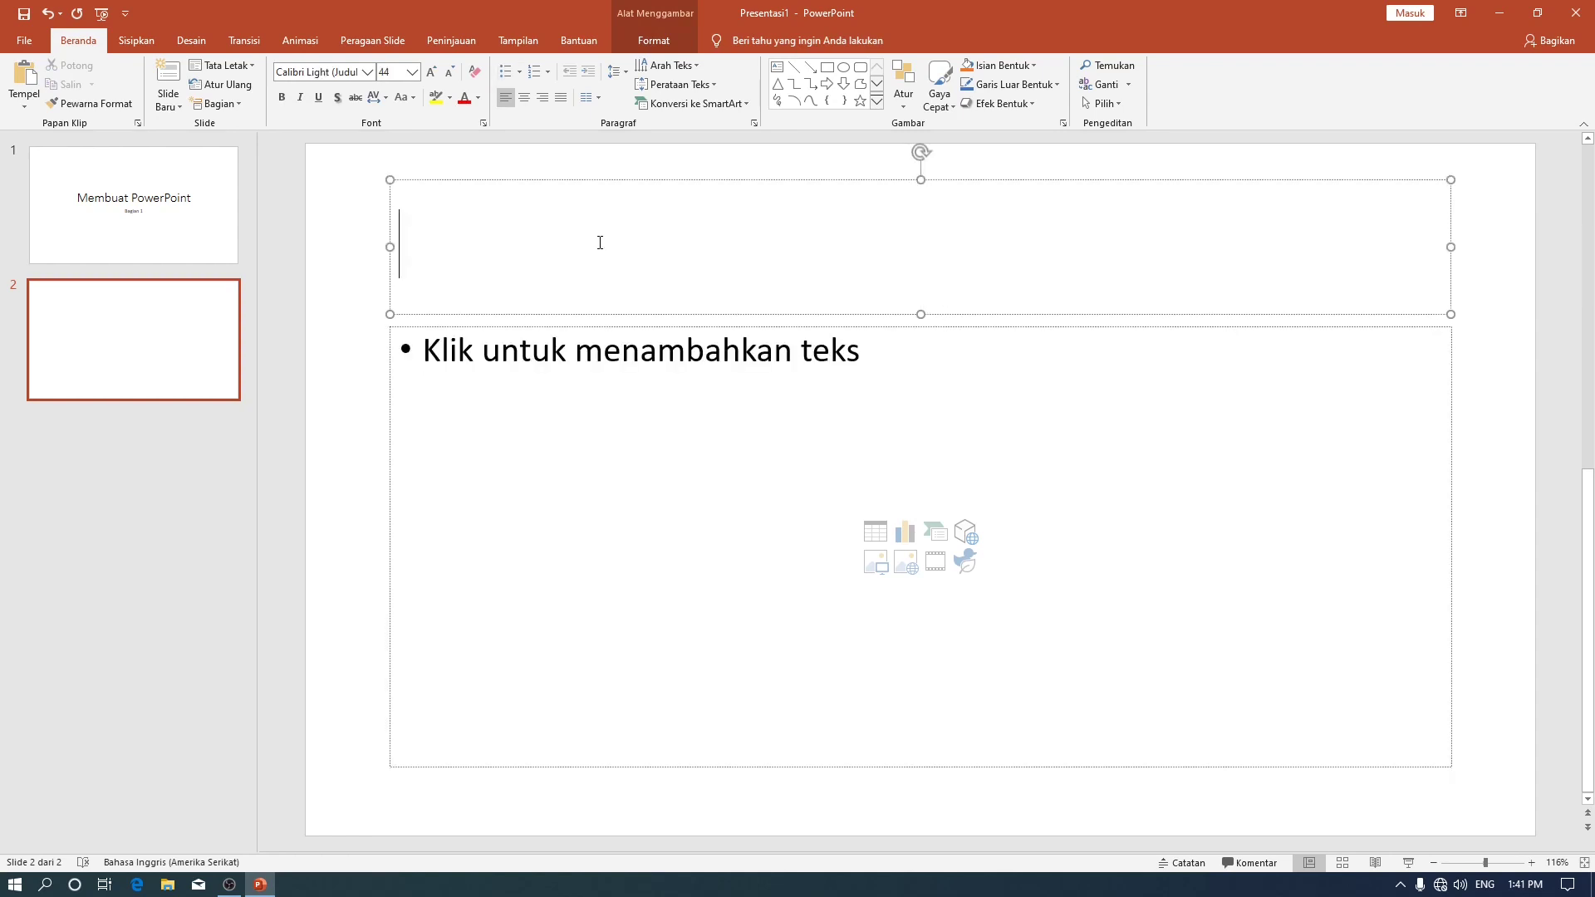
{"action": "type", "text": "Halam"}
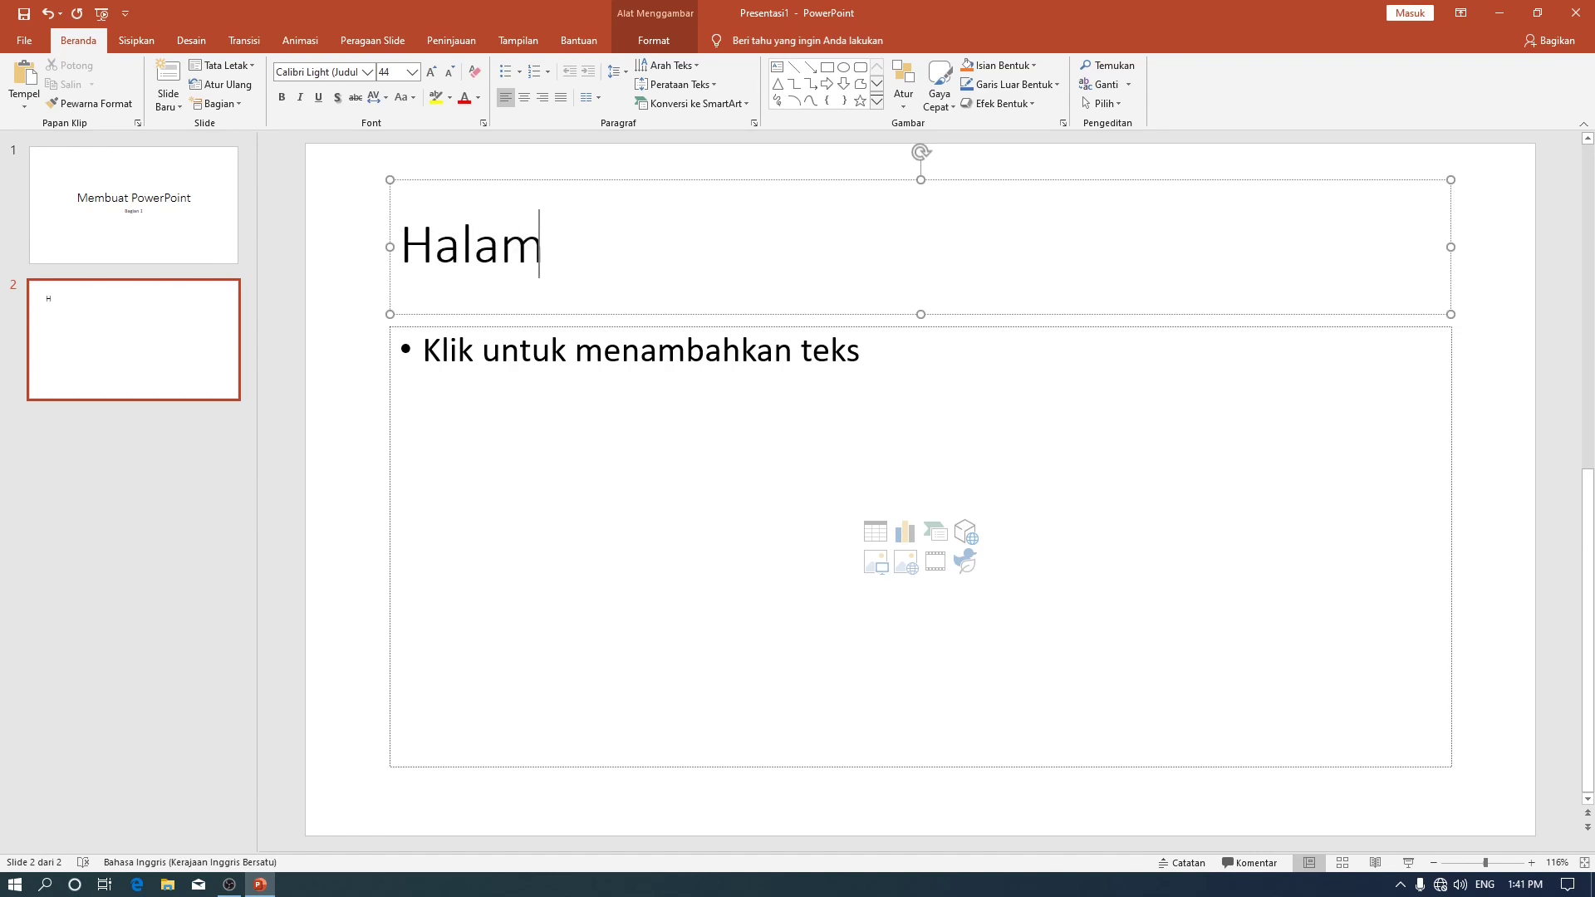
{"action": "type", "text": "an 1"}
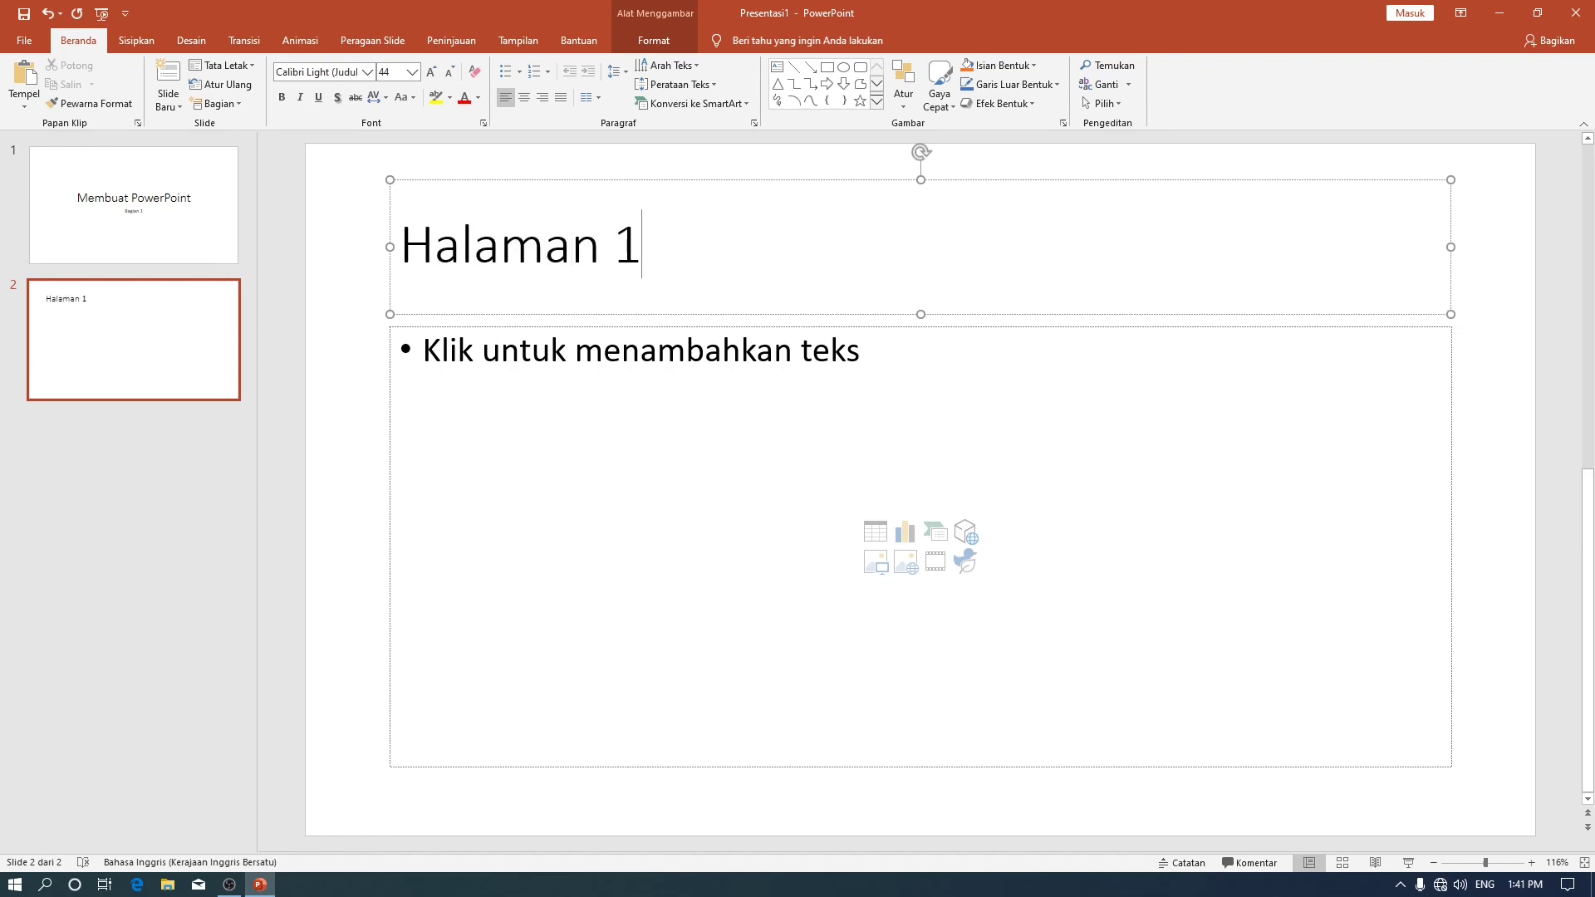
{"action": "left_click", "coordinate": [538, 359]}
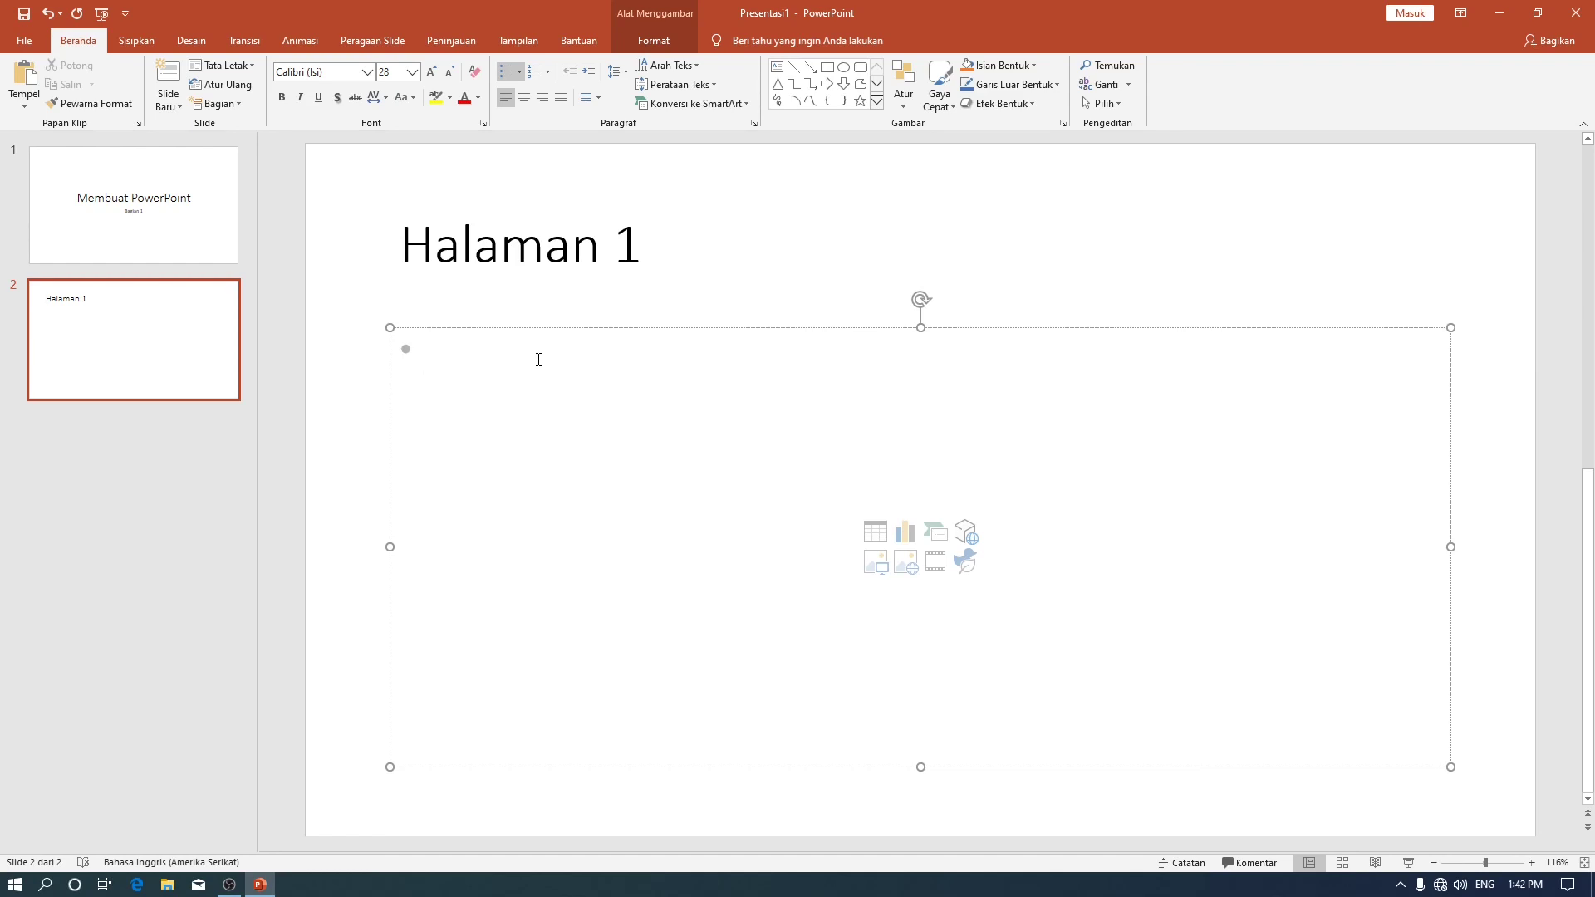
- Type 'Membuat PowerPoint' as the first bullet in slide 2's content area
{"action": "key", "text": "BackSpace"}
{"action": "type", "text": "Membuat Powe"}
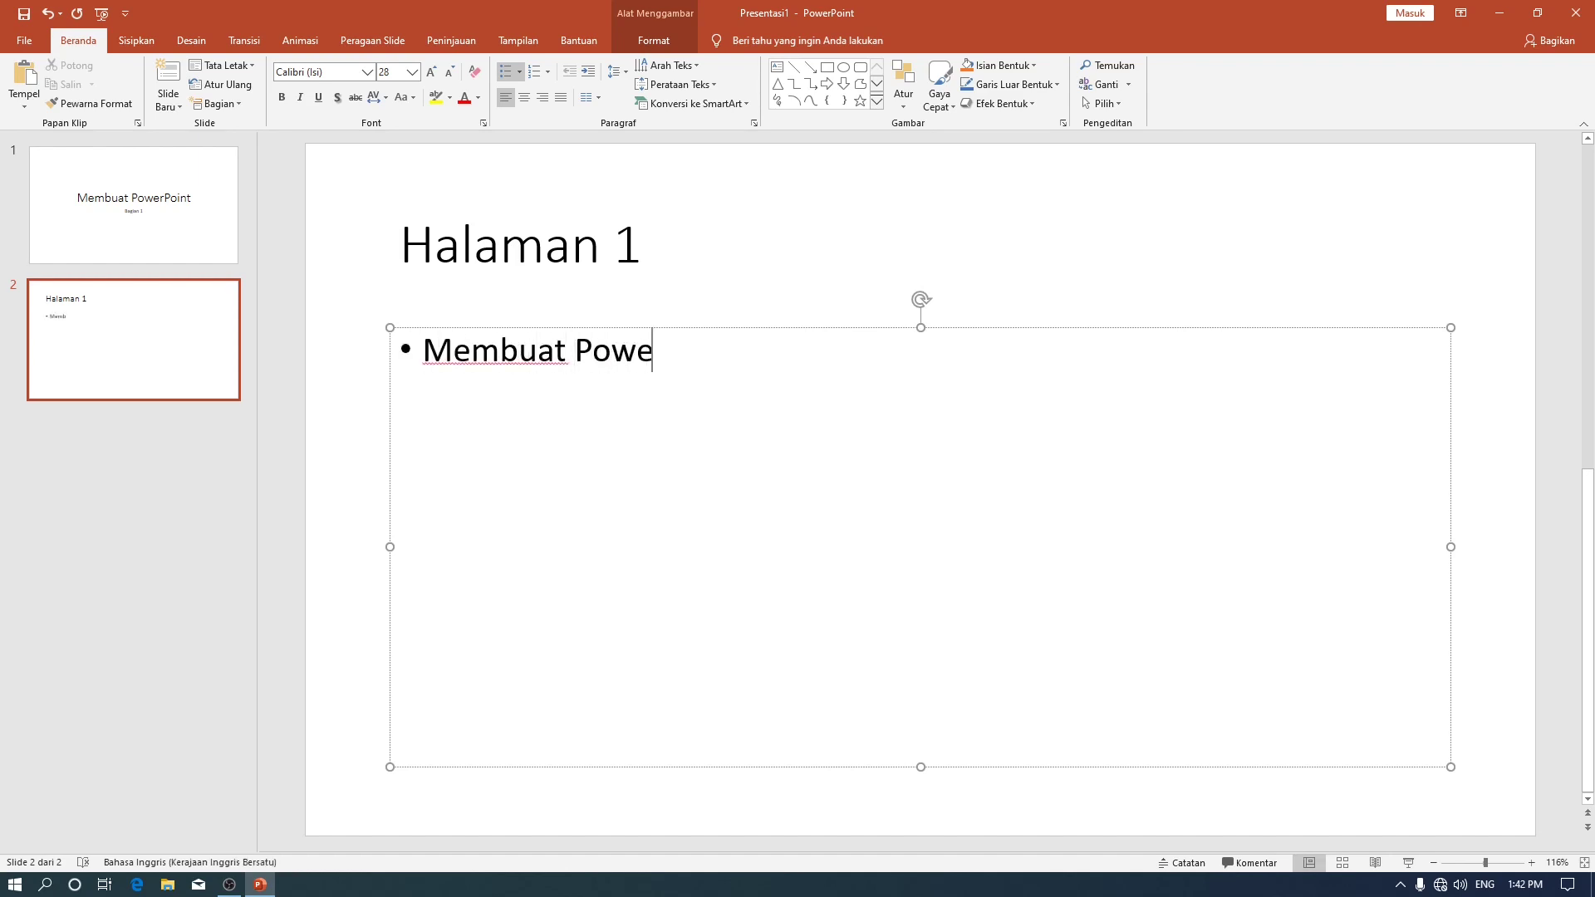
{"action": "type", "text": "rPo"}
{"action": "type", "text": "int"}
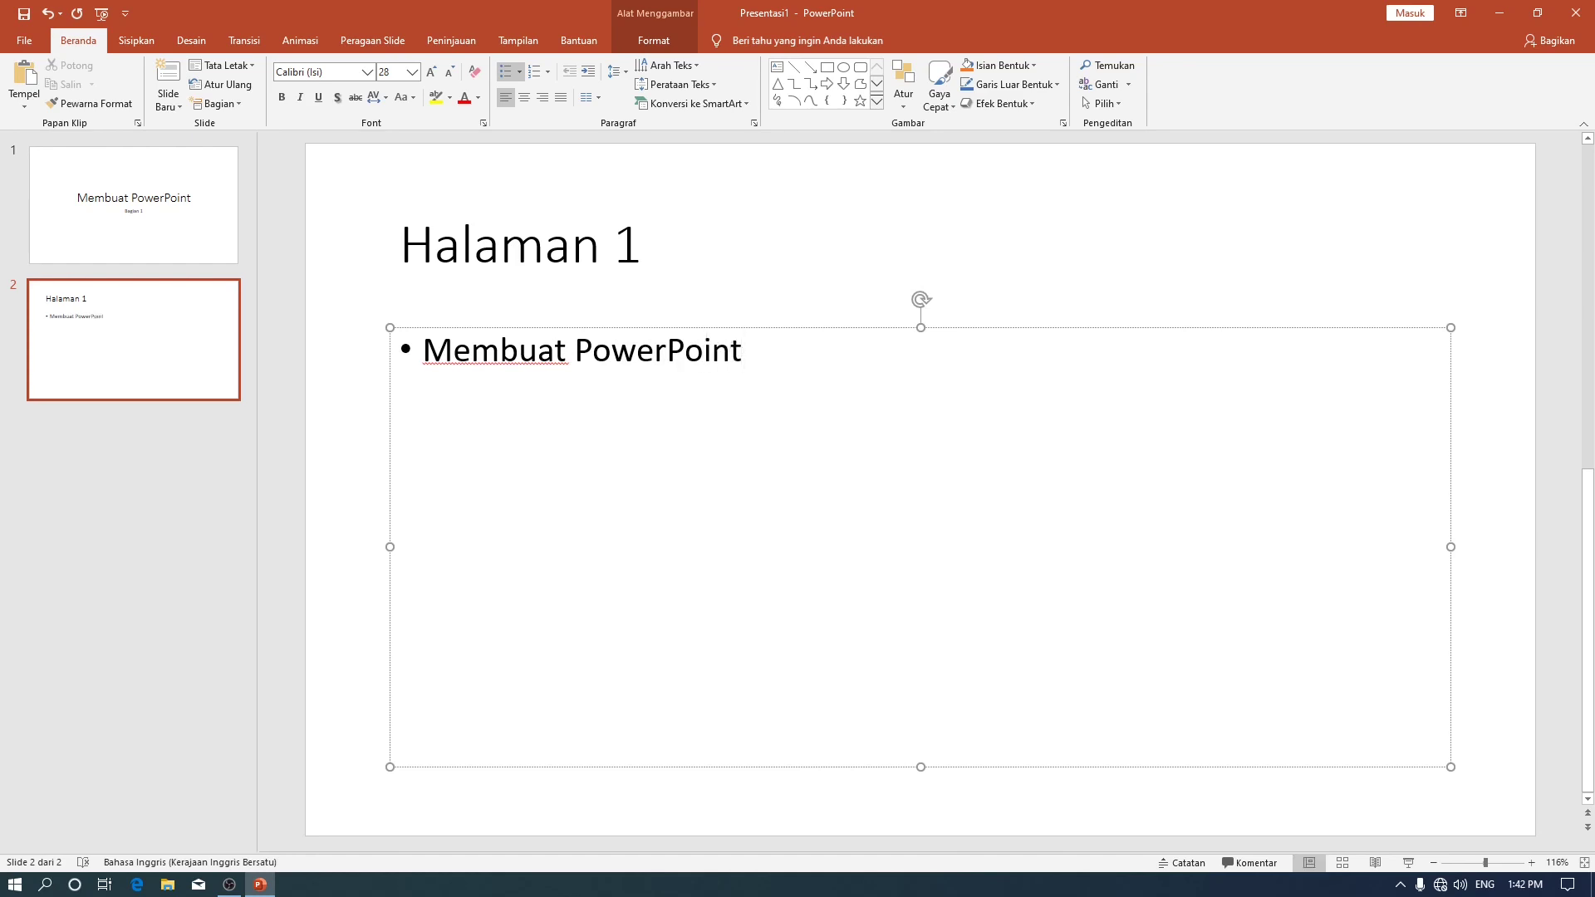